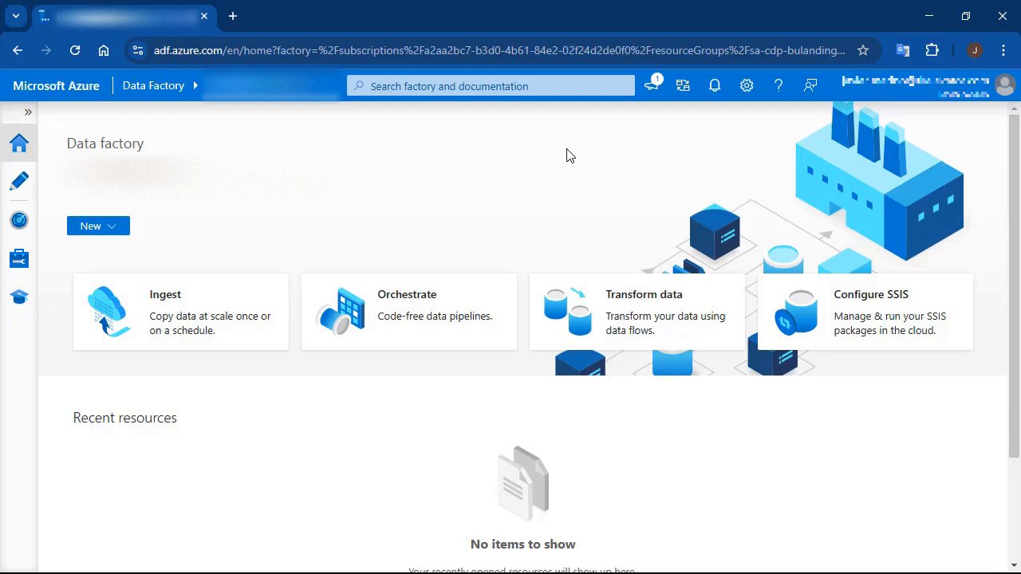
Step: Start a new linked service in the factory's management area with Salesforce as the data store
left_click(16, 263)
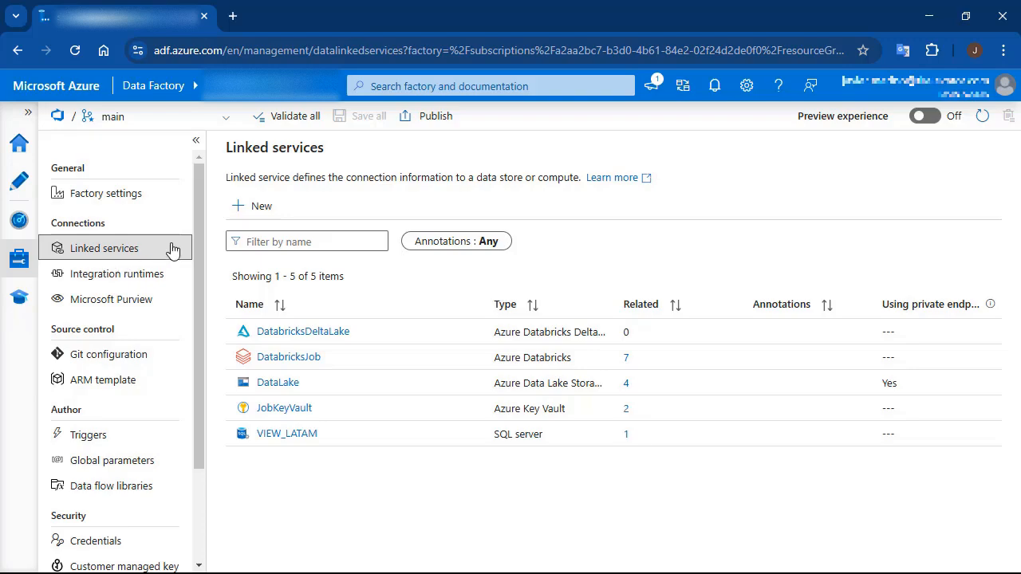
left_click(256, 209)
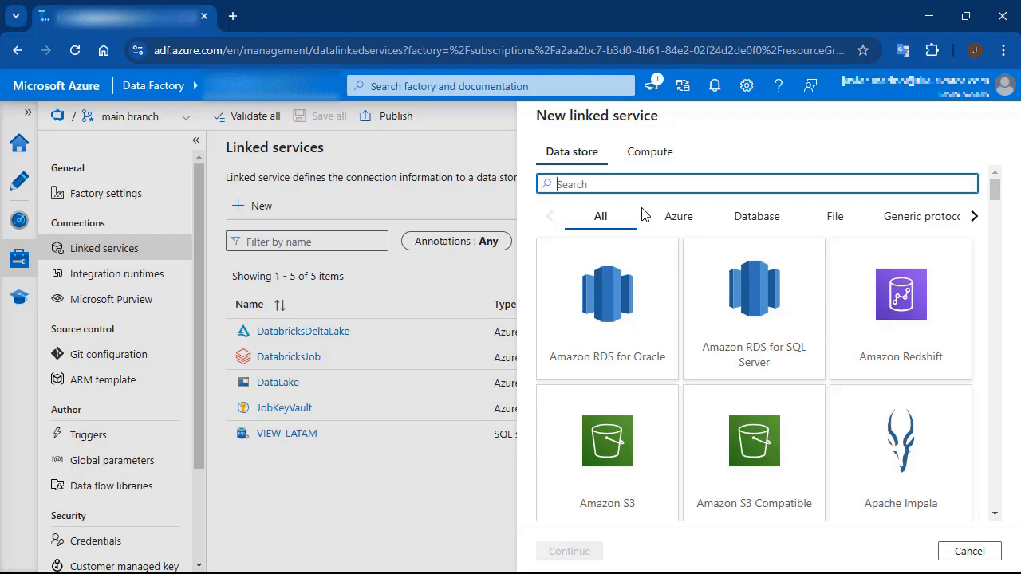
type("Sal")
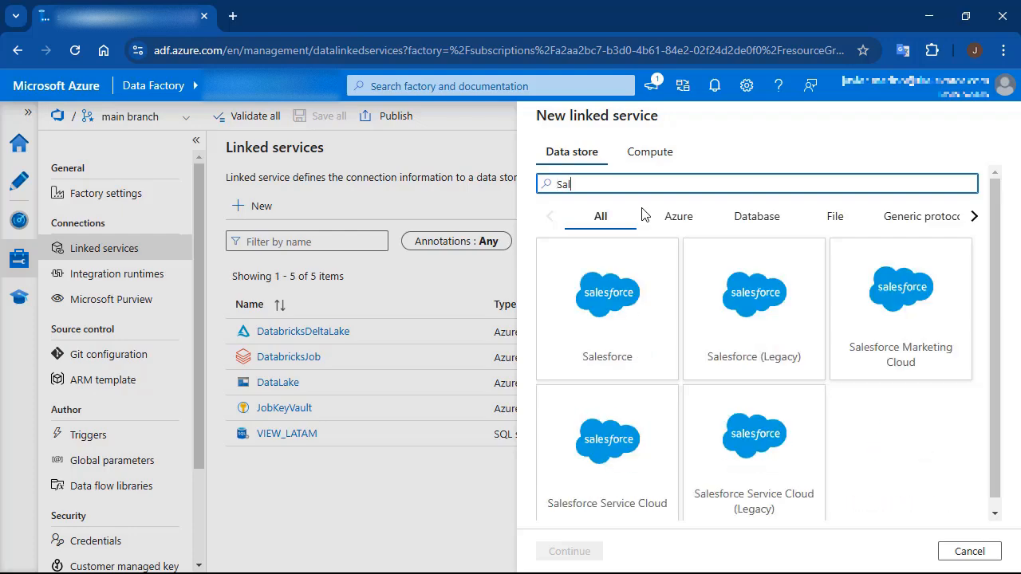
left_click(631, 342)
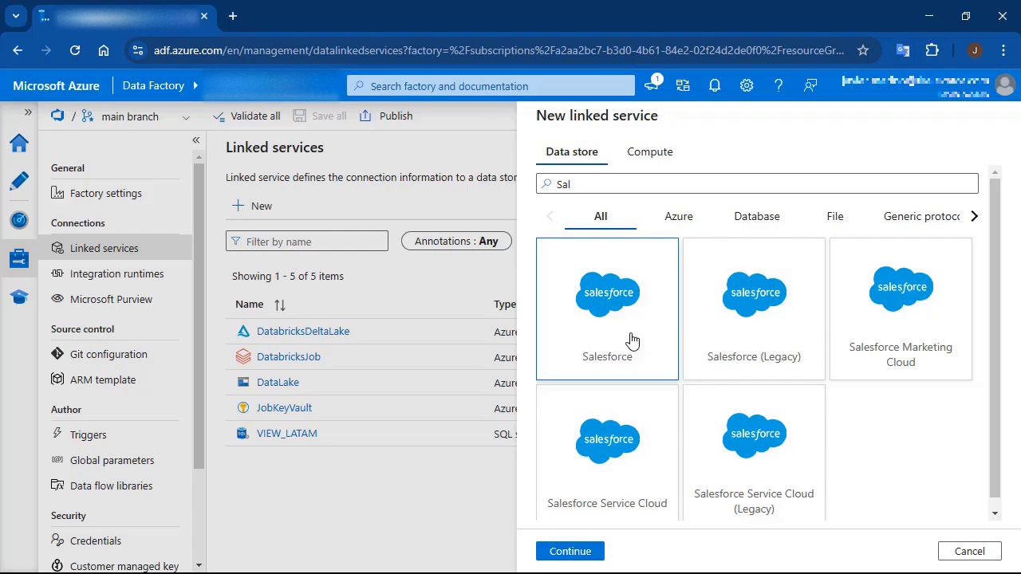
left_click(571, 551)
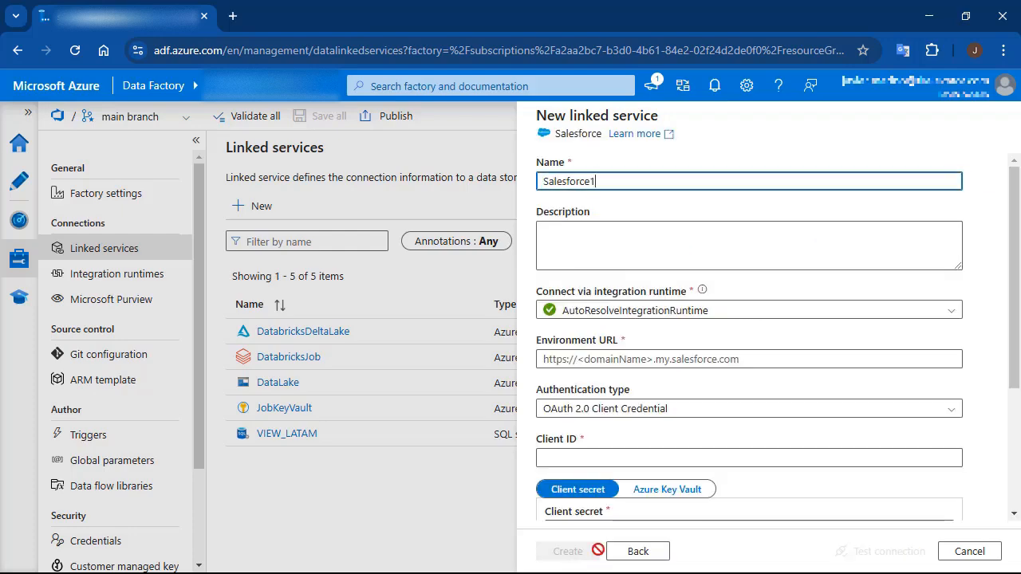
left_click_drag(1016, 373, 1019, 431)
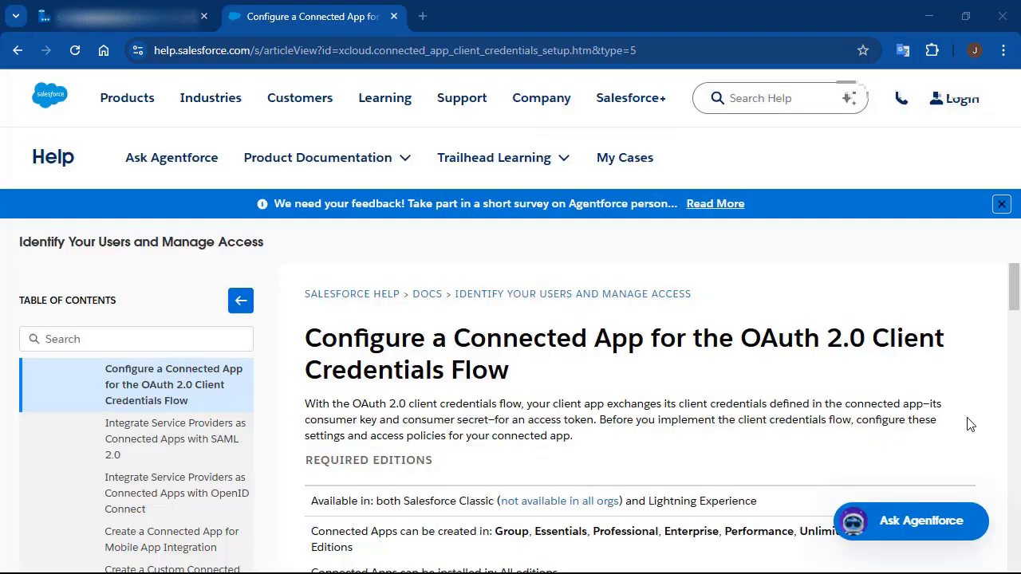
Step: Review the Salesforce Help article on configuring a connected app for the OAuth 2.0 client credentials flow, and close it
scroll(995, 367, "down", 4)
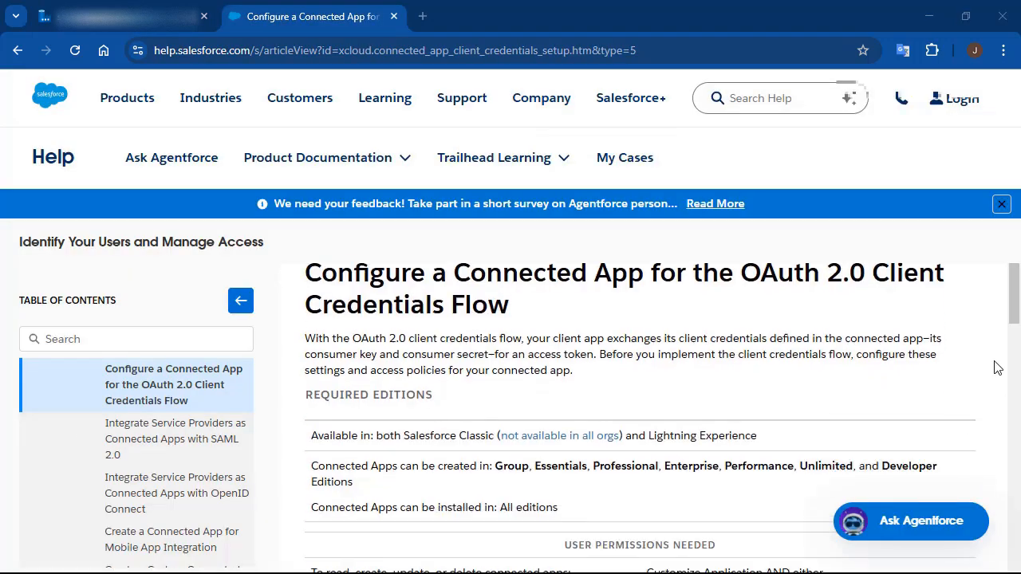
scroll(996, 368, "down", 6)
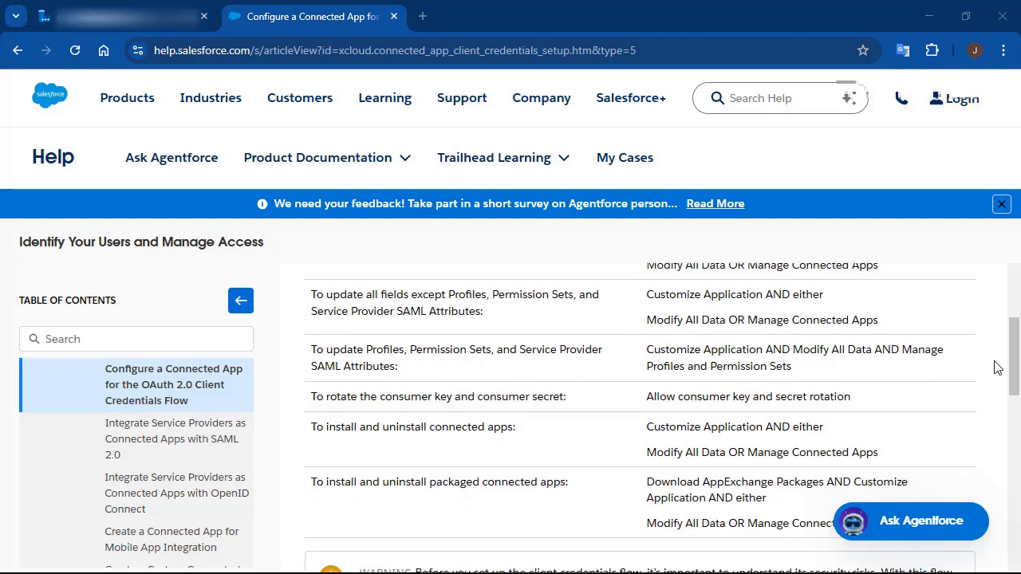
scroll(995, 368, "down", 3)
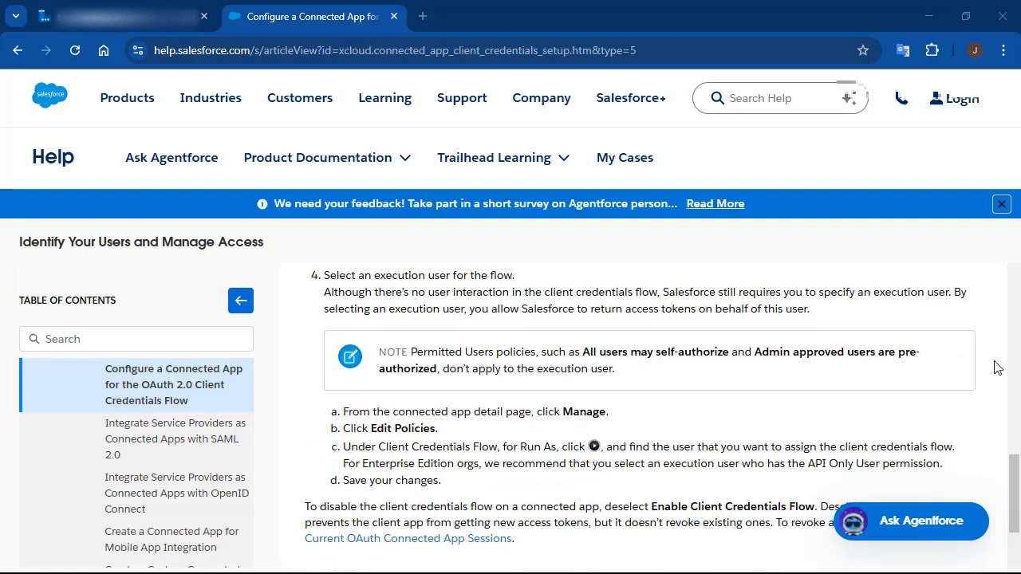
scroll(996, 368, "down", 1)
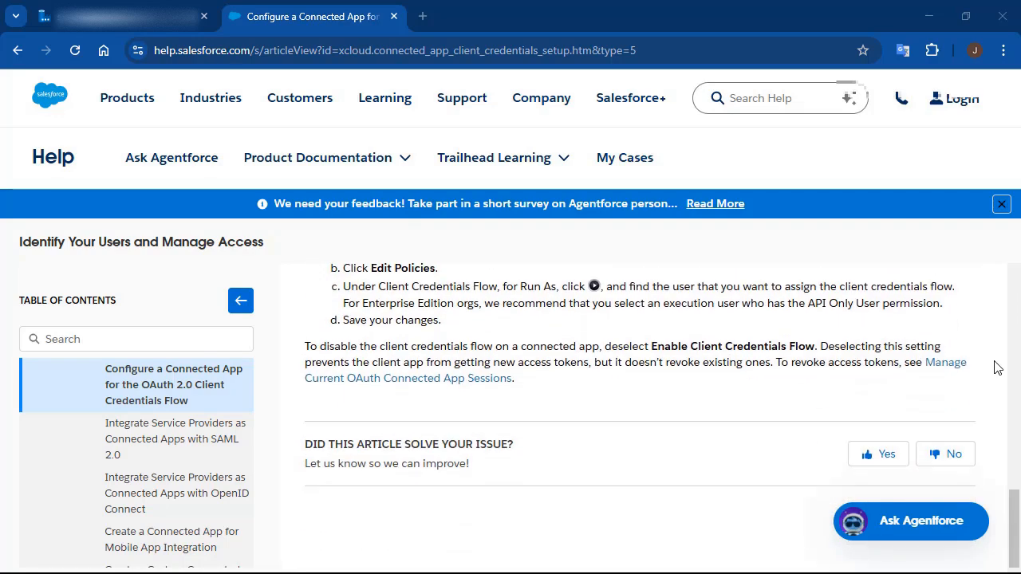
scroll(996, 368, "up", 15)
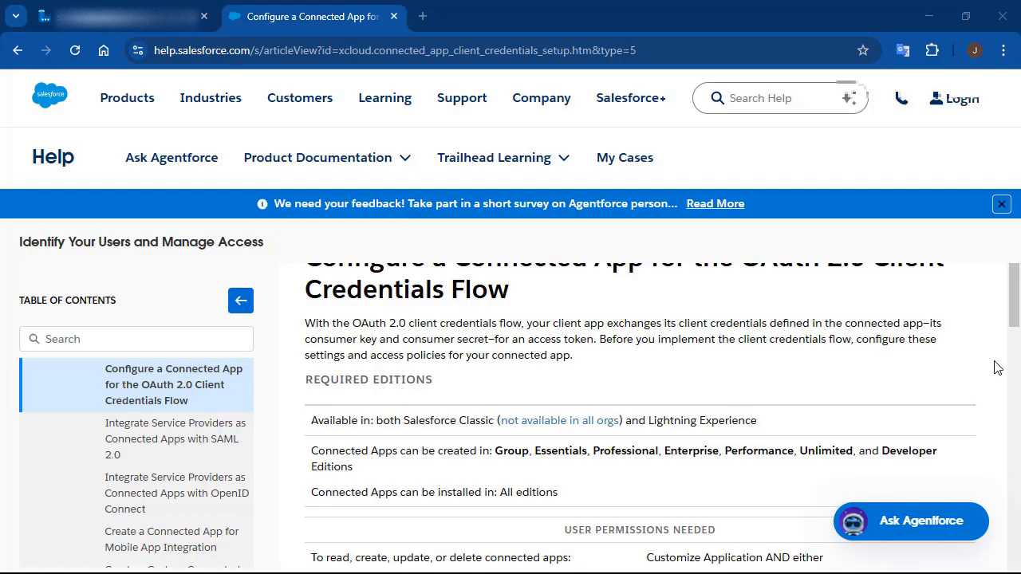
left_click(393, 16)
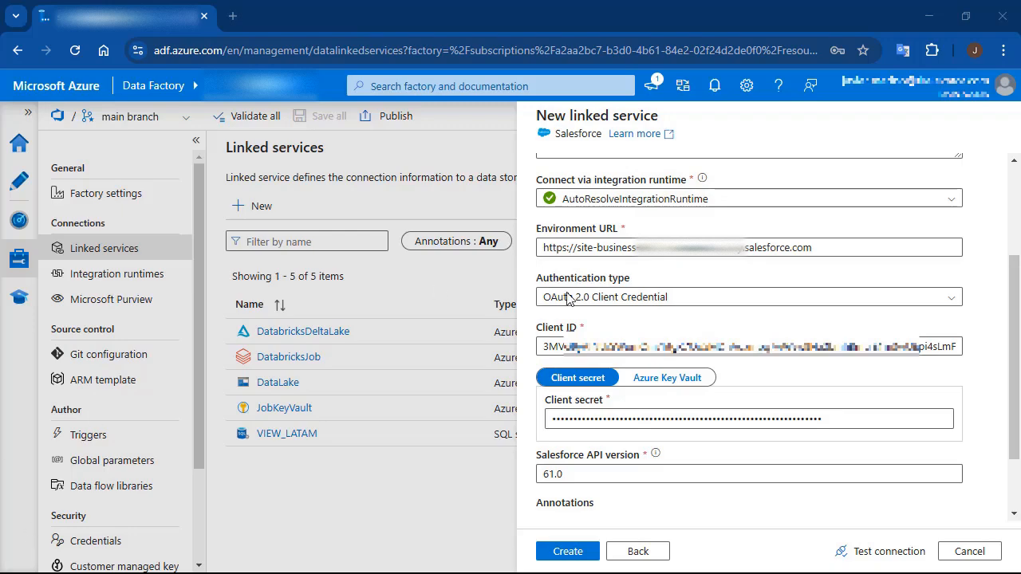
Step: Test the connection of the new Salesforce linked service
left_click(990, 405)
left_click(873, 553)
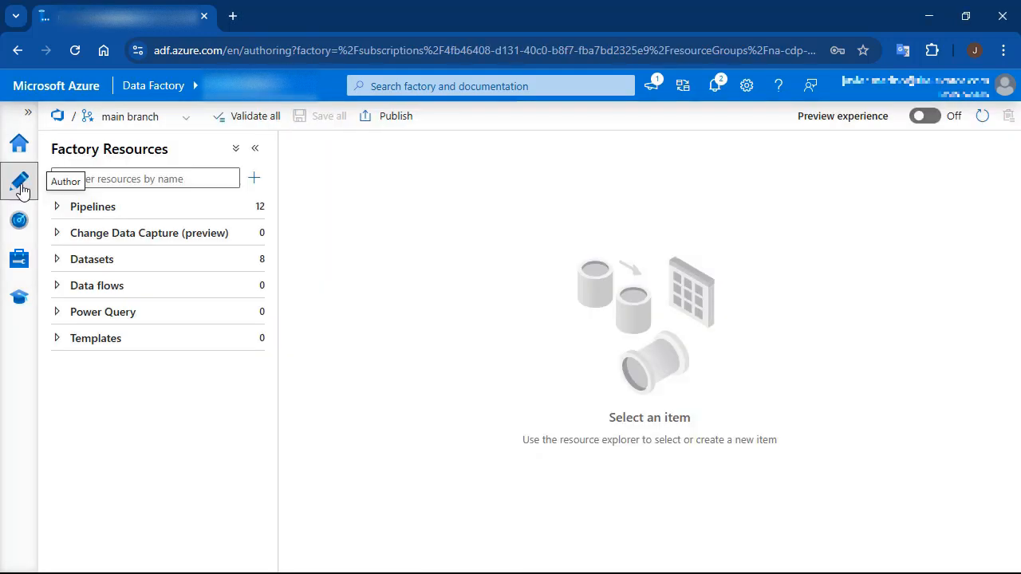
Step: Create a new dataset with Salesforce as the data store, using the Salesforce1 linked service
left_click(58, 259)
left_click(260, 269)
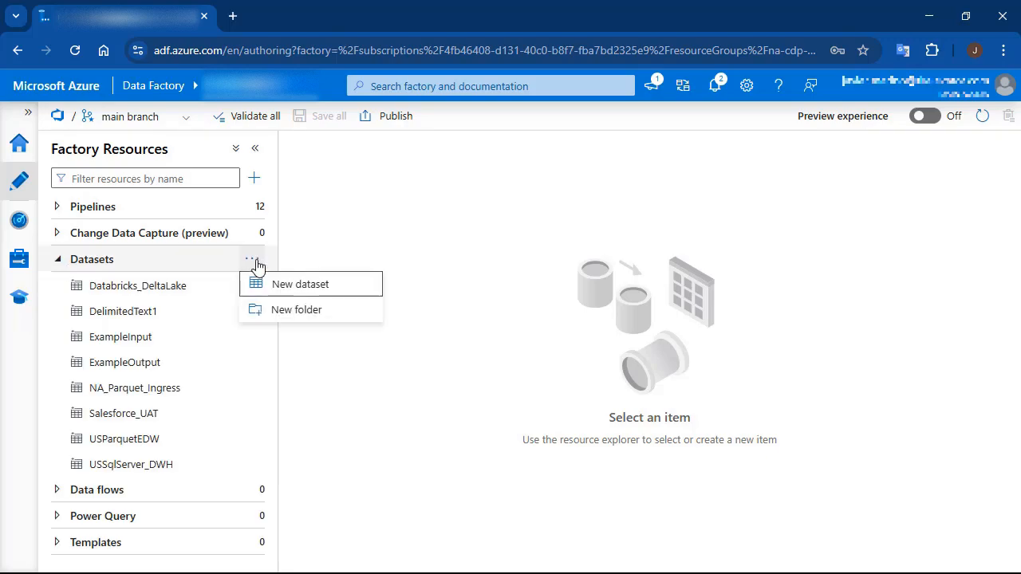
left_click(297, 294)
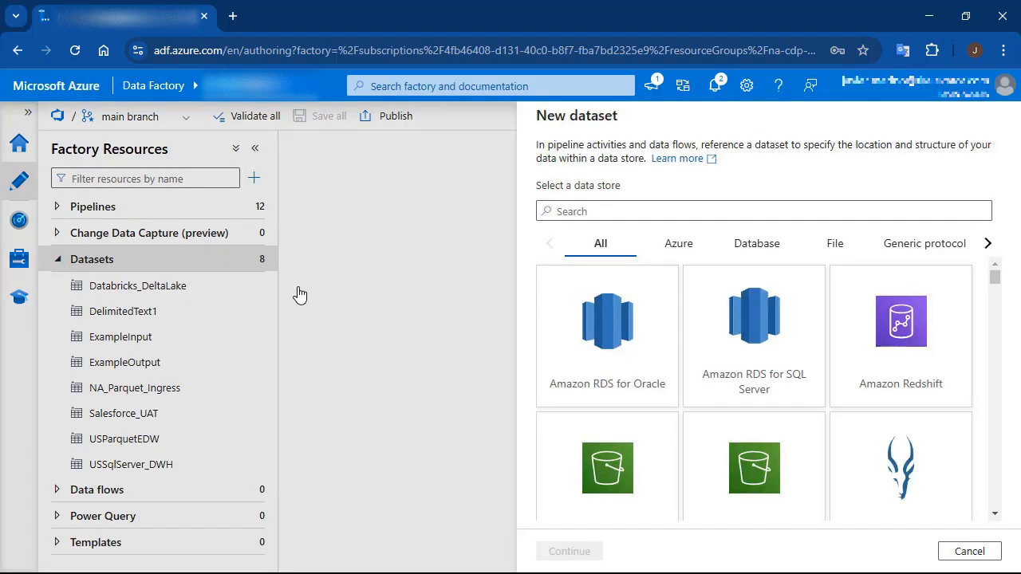
type("Sales")
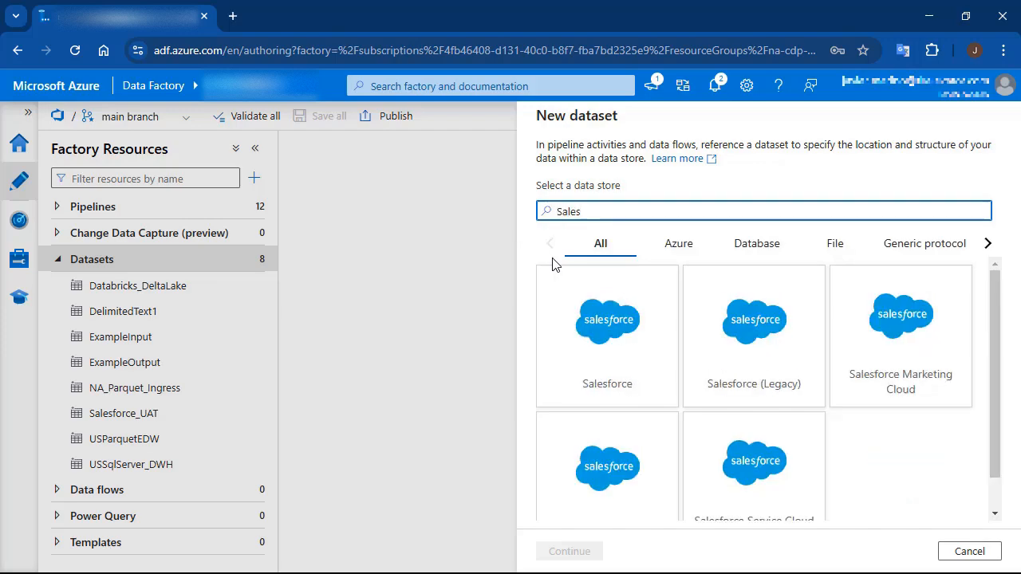
left_click(636, 347)
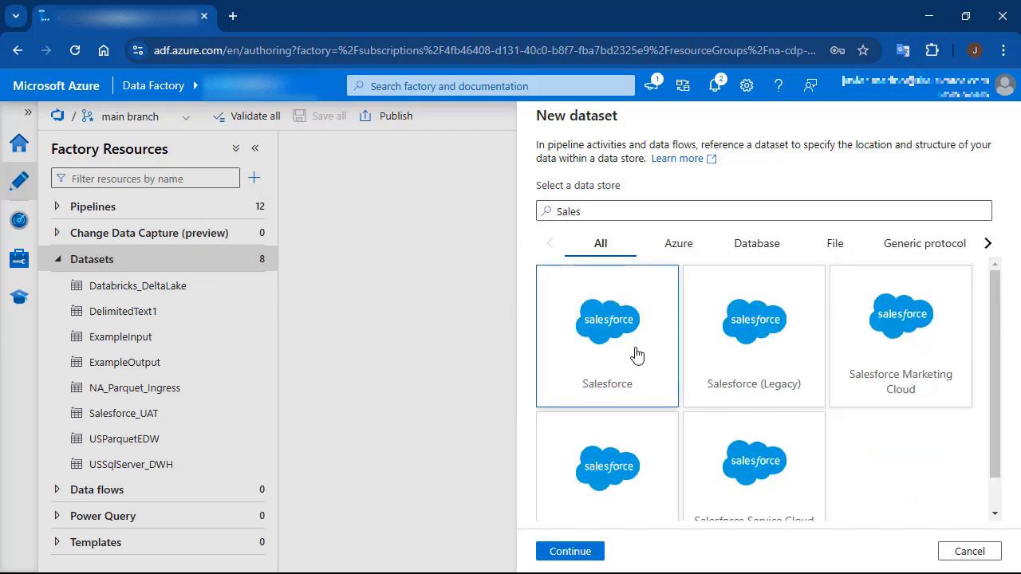
left_click(592, 550)
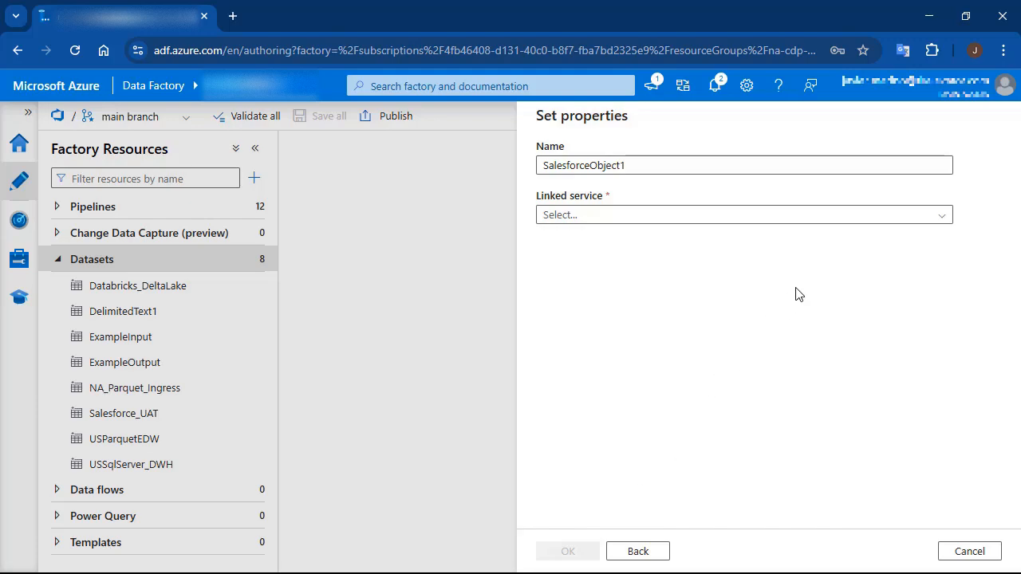
left_click(801, 221)
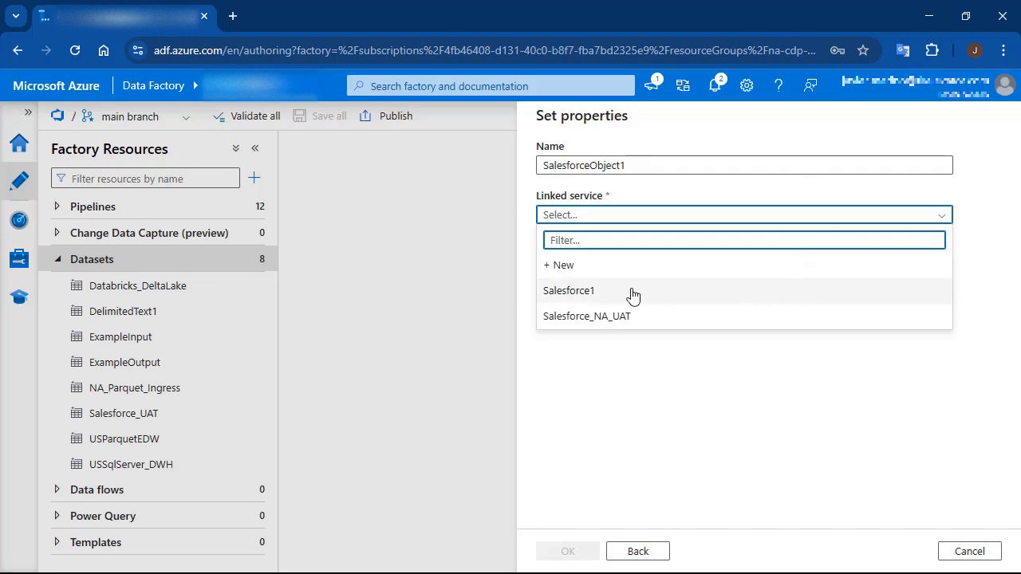
left_click(565, 292)
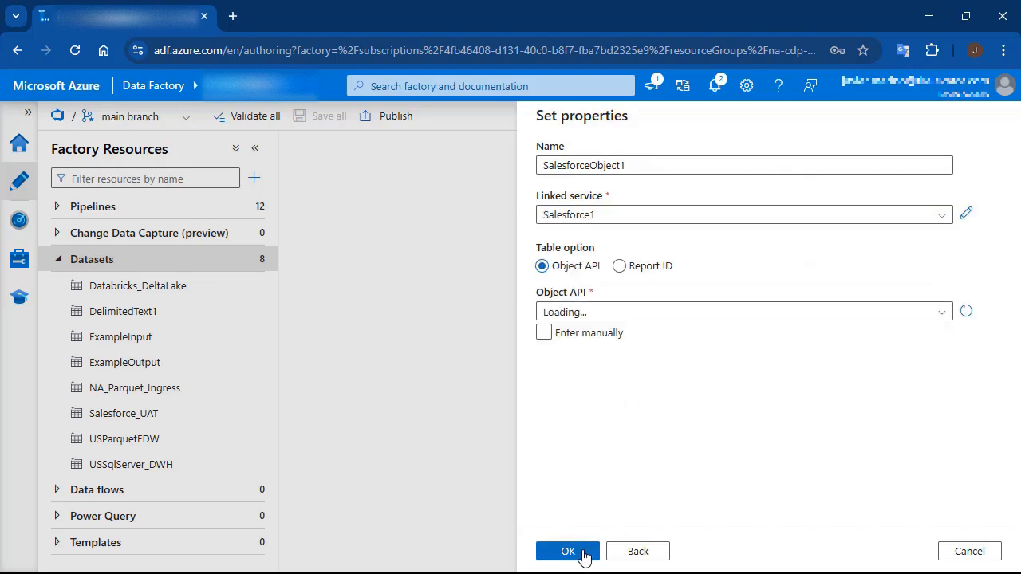
left_click(583, 555)
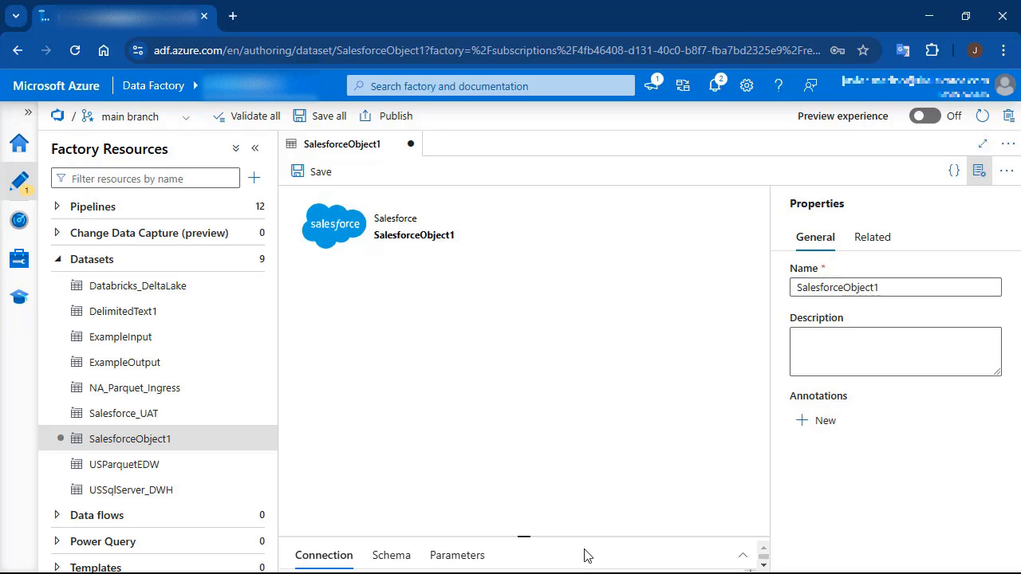
Step: Browse the Object API choices available in the new Salesforce dataset's connection settings
left_click_drag(533, 529, 523, 317)
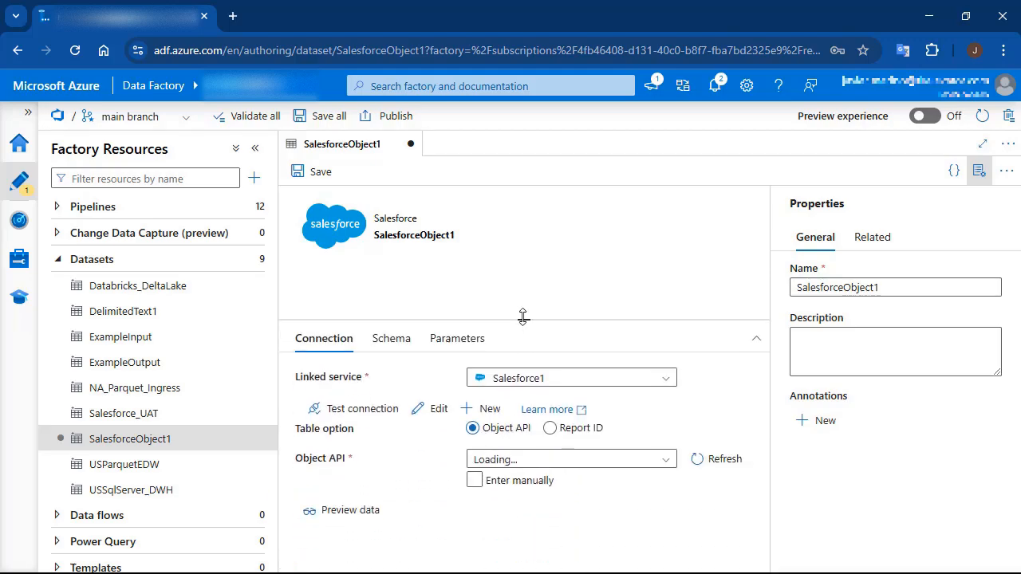
left_click(667, 466)
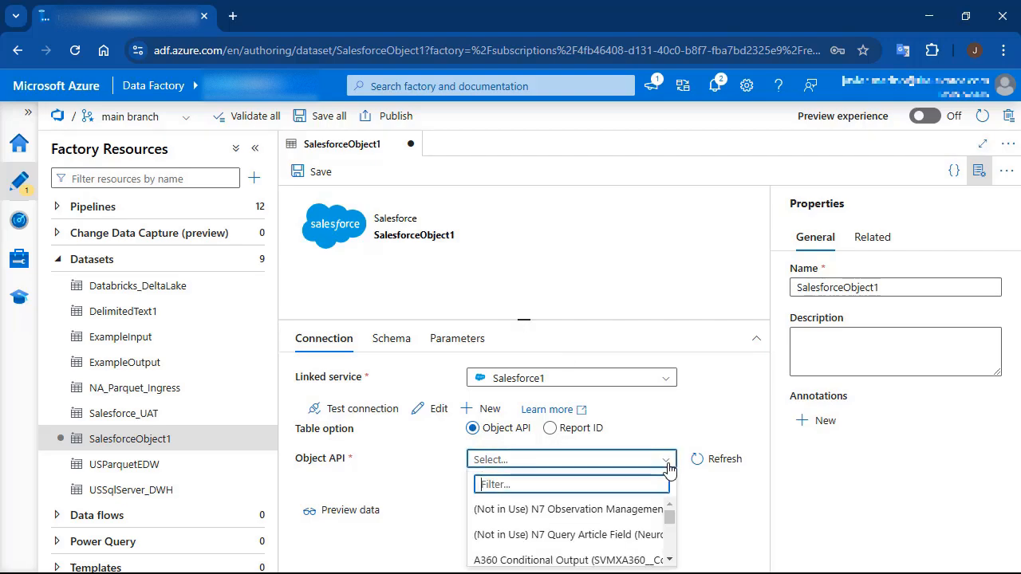
left_click_drag(670, 519, 675, 545)
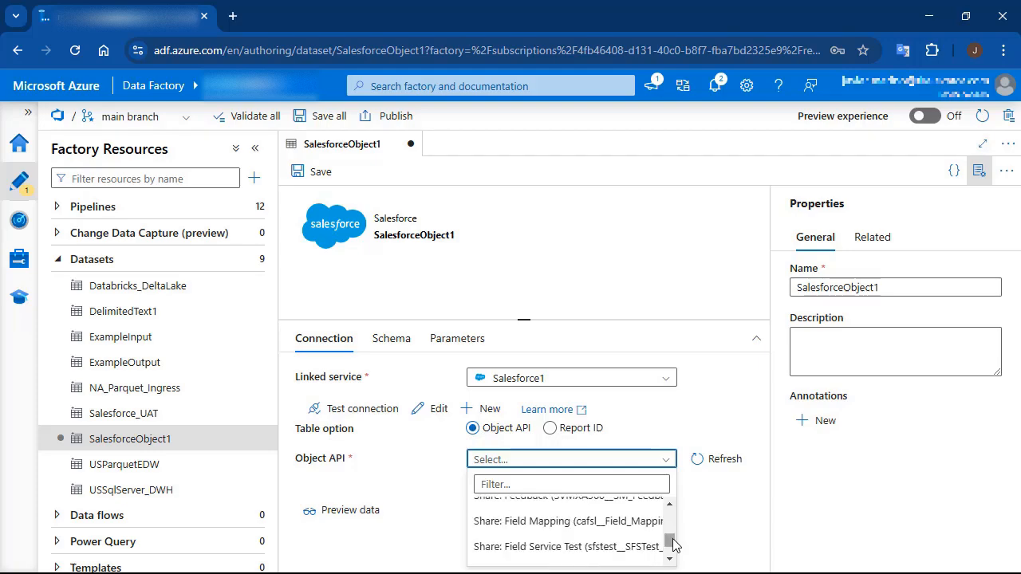
Step: Create a new pipeline and add a Copy data activity to its canvas
left_click(69, 206)
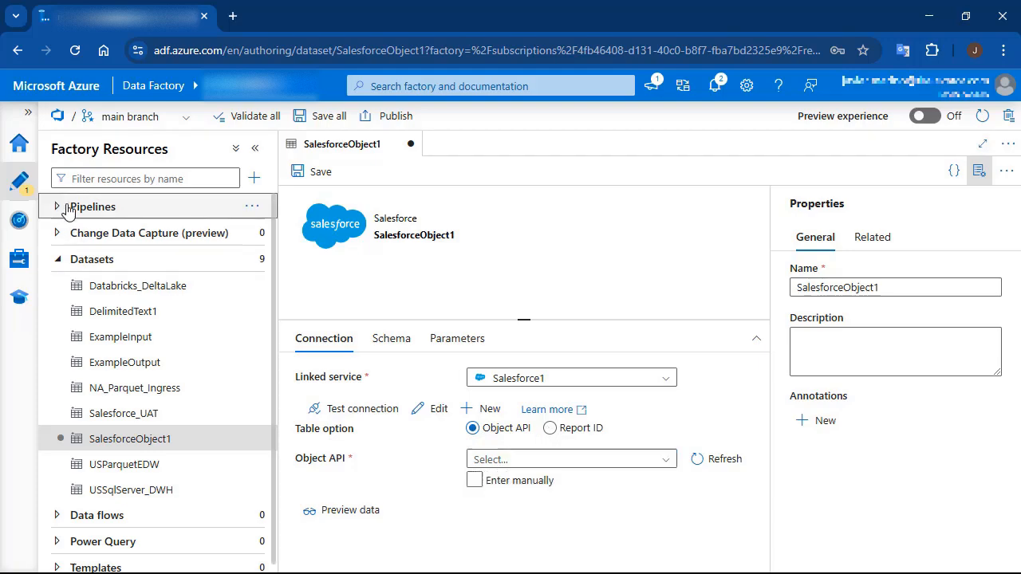
left_click(252, 209)
left_click(283, 232)
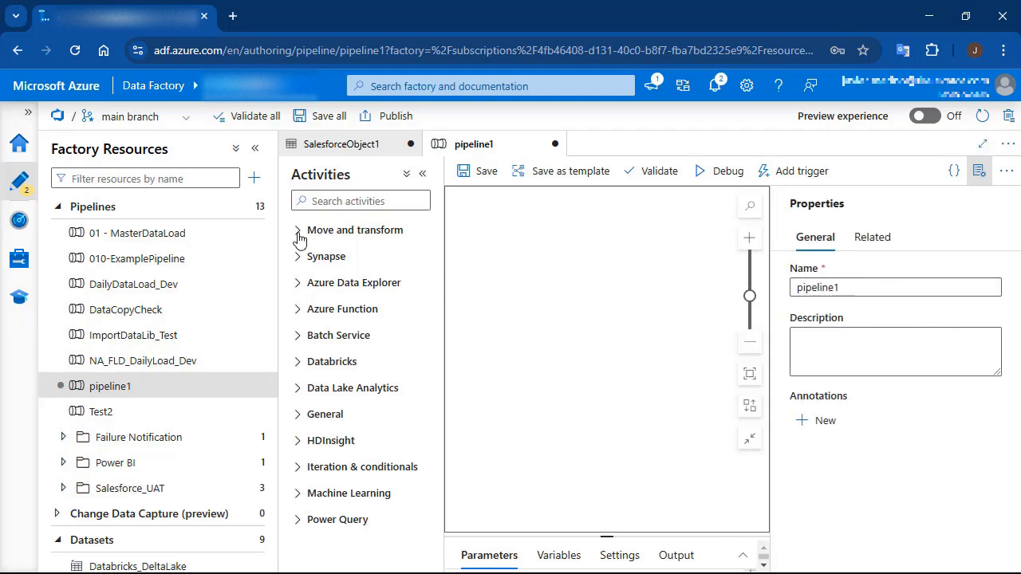
left_click(297, 233)
left_click_drag(329, 259, 639, 317)
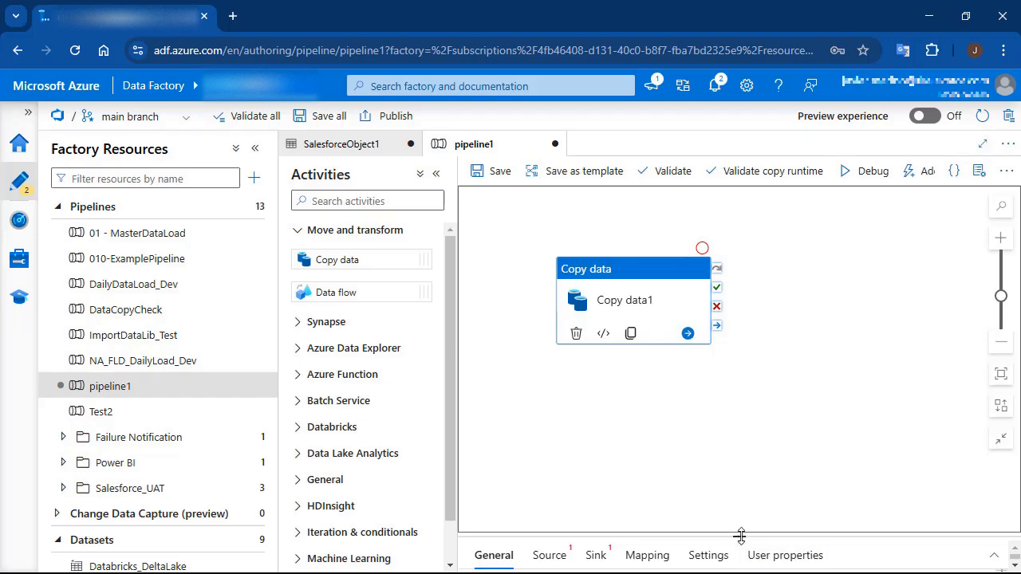
Step: Set the Copy data activity's source dataset to SalesforceObject1
left_click_drag(740, 540, 703, 348)
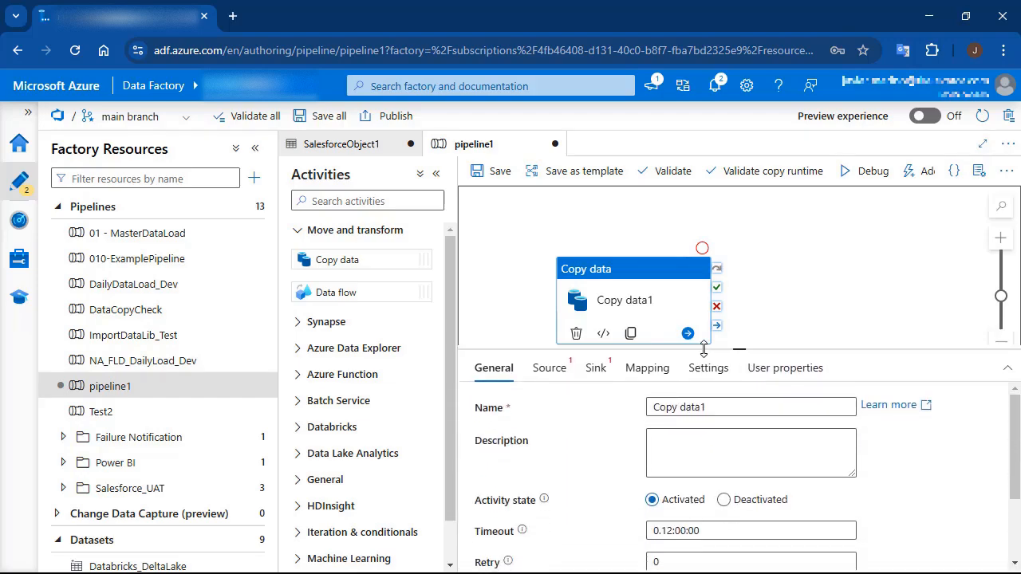
left_click(543, 365)
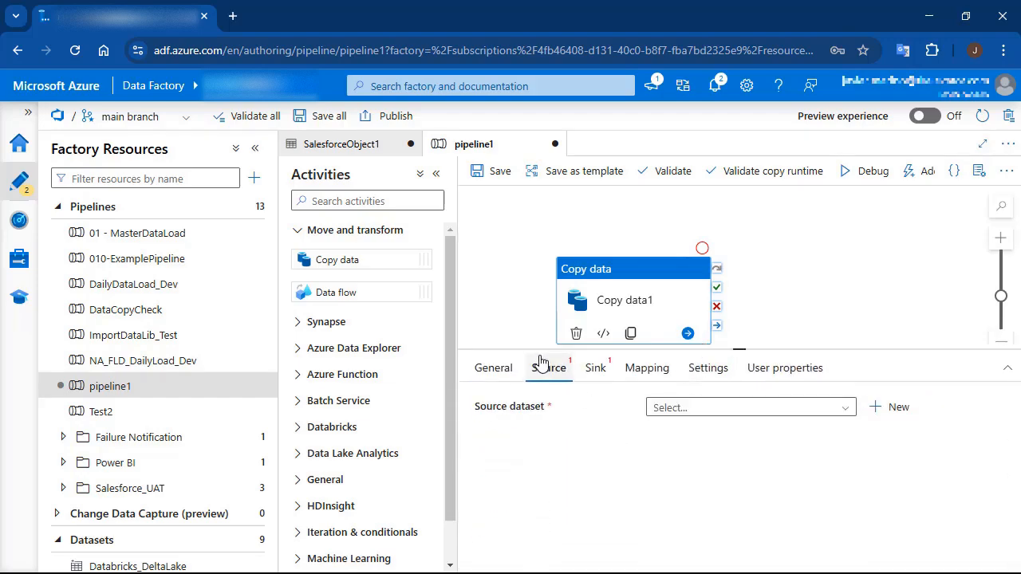
left_click(734, 407)
left_click_drag(851, 472, 858, 524)
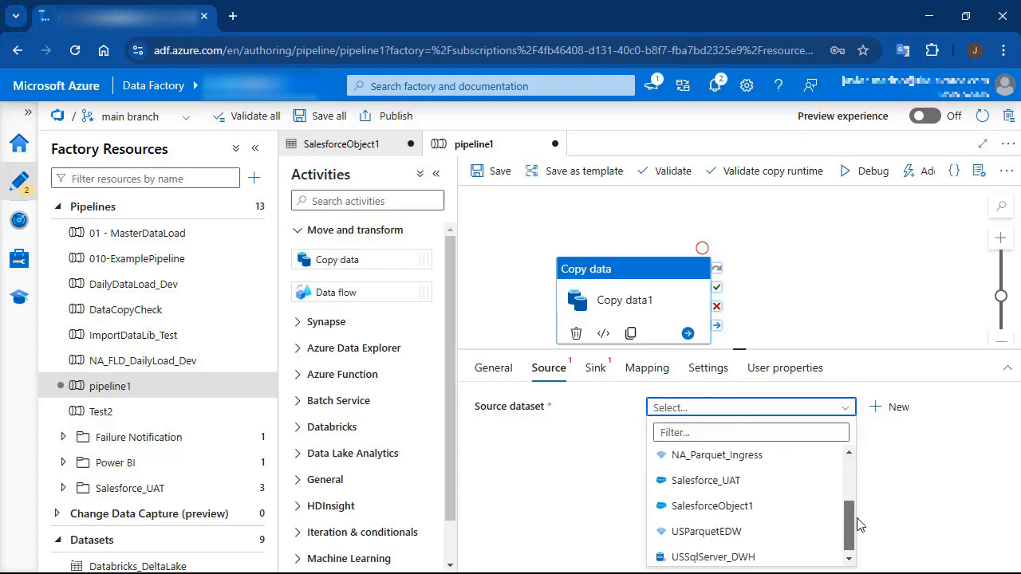
left_click(837, 506)
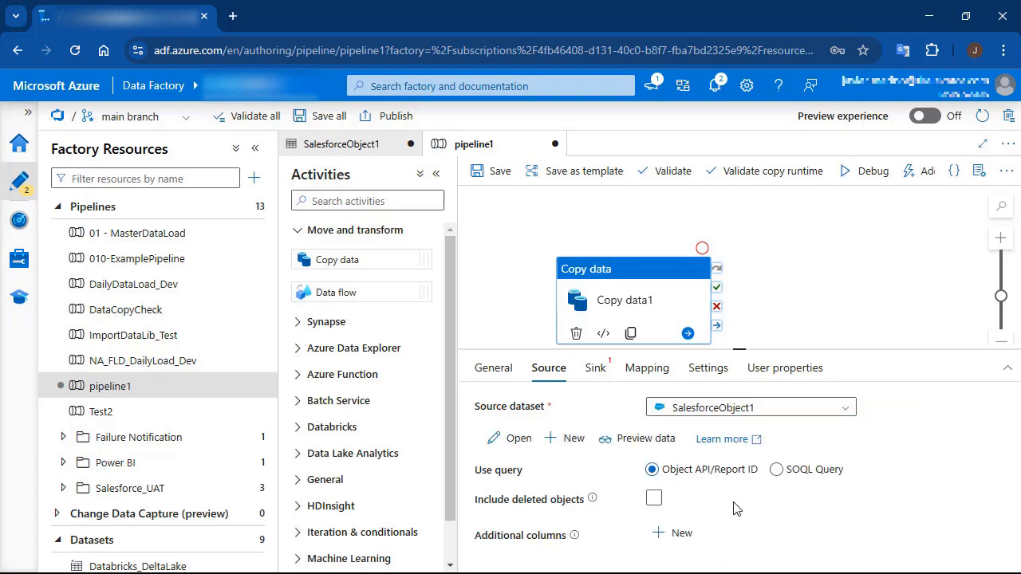
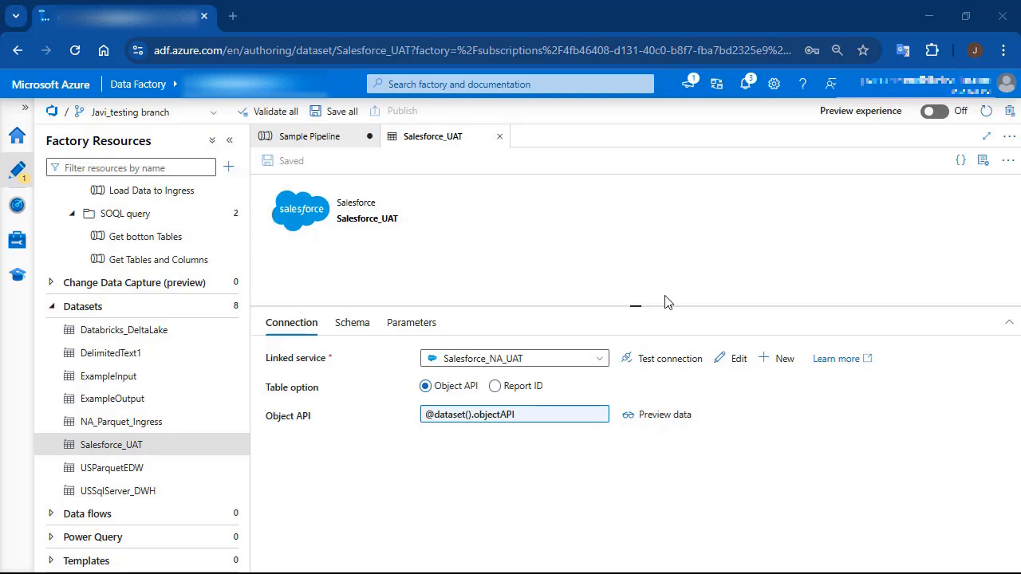
Step: Check the Salesforce_UAT dataset's parameters and its Object API connection setting, and return to Sample Pipeline
left_click(408, 333)
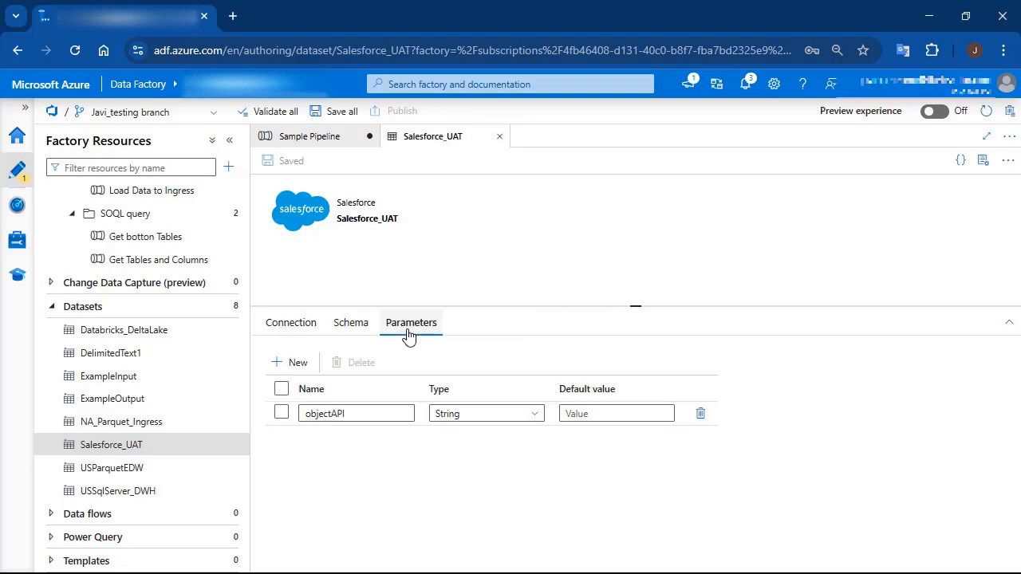
left_click(275, 327)
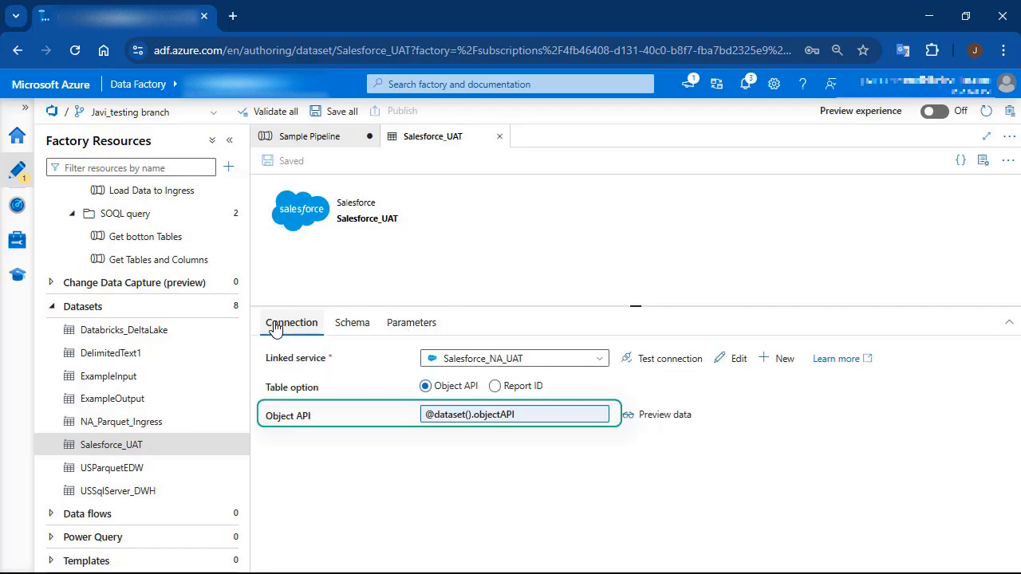
left_click(331, 142)
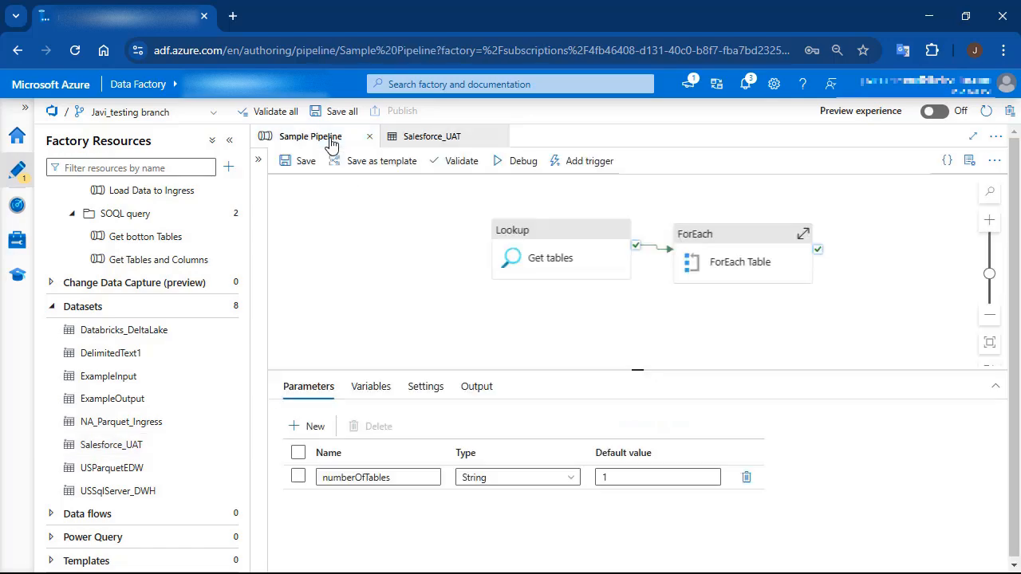
Step: Review the Get tables lookup's source settings and SOQL query in Sample Pipeline, and preview its data
left_click(583, 245)
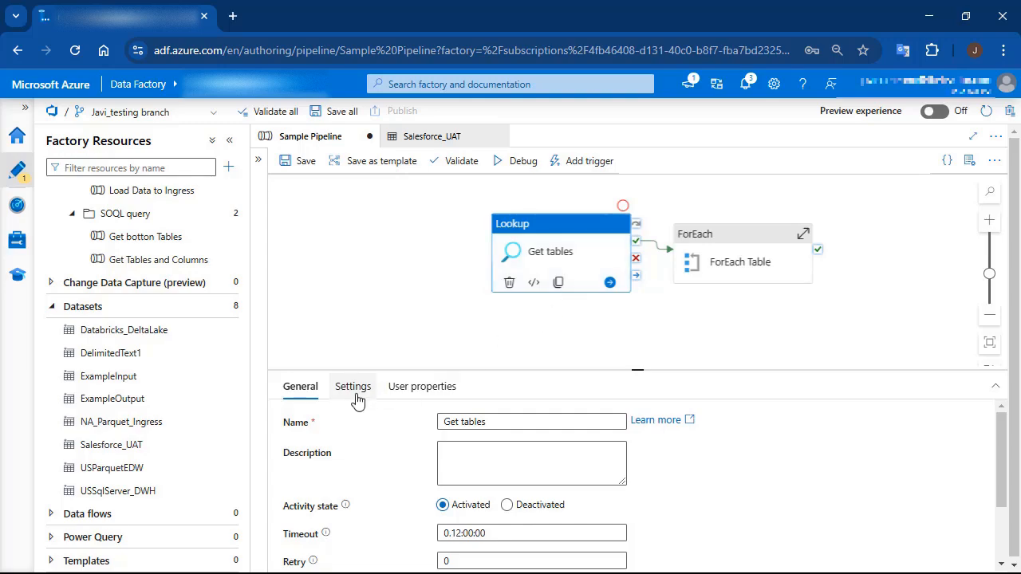
left_click(354, 364)
left_click_drag(637, 348, 647, 292)
left_click_drag(623, 532, 685, 556)
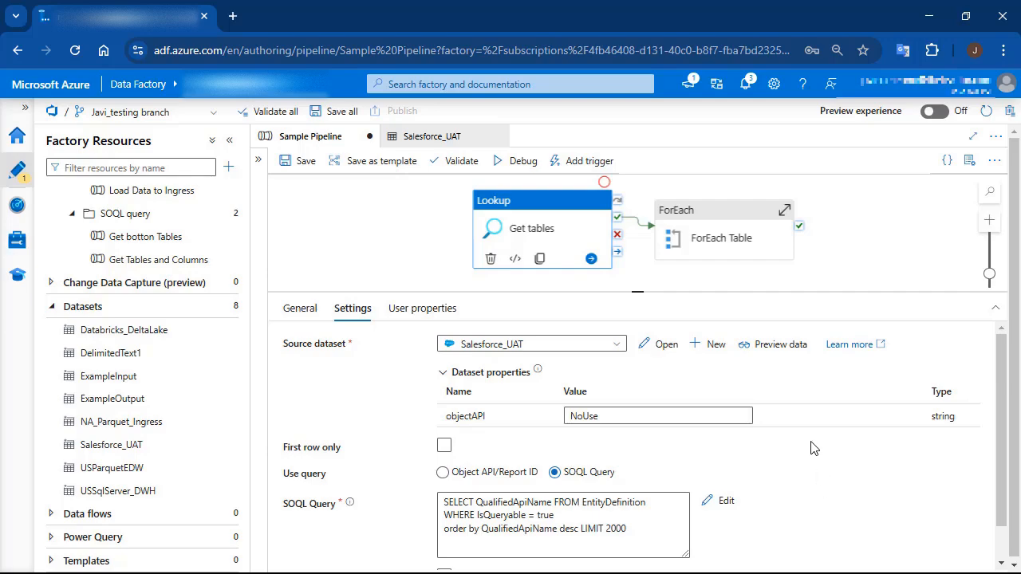
left_click(792, 345)
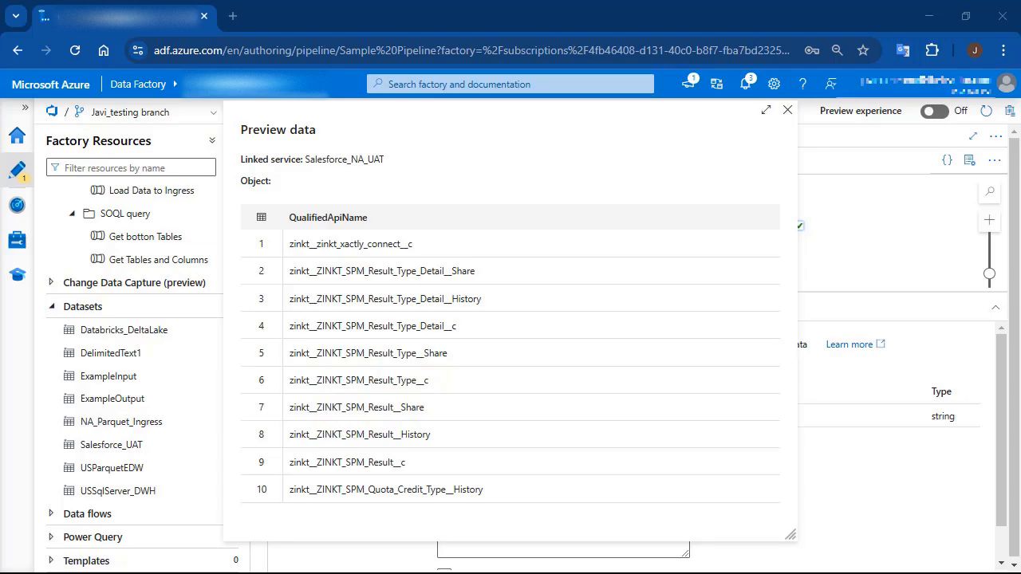
left_click(787, 110)
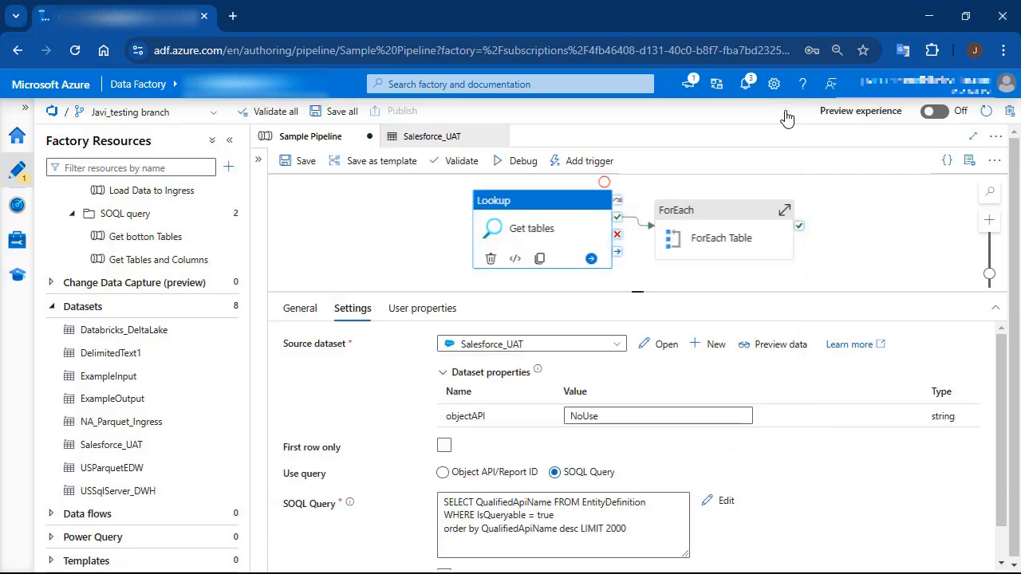
Step: Check the ForEach Table activity's batch count and items settings and its list of inner activities
left_click(691, 238)
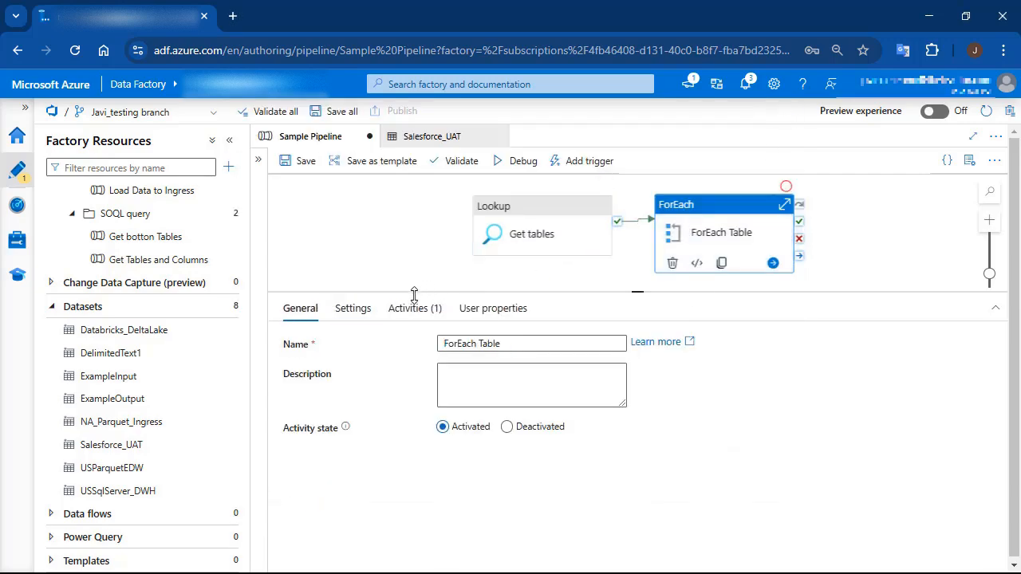
left_click(351, 317)
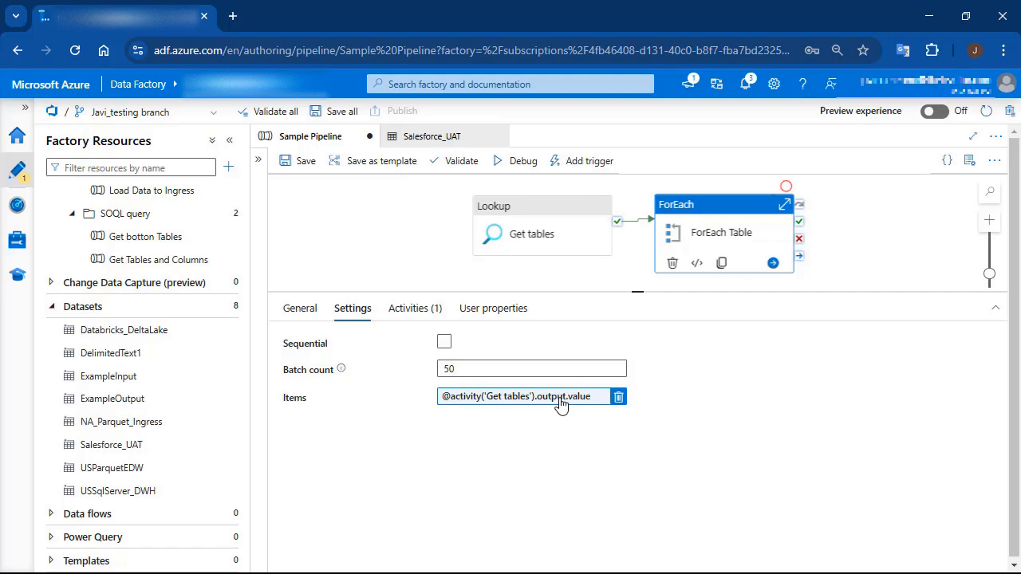
left_click(415, 312)
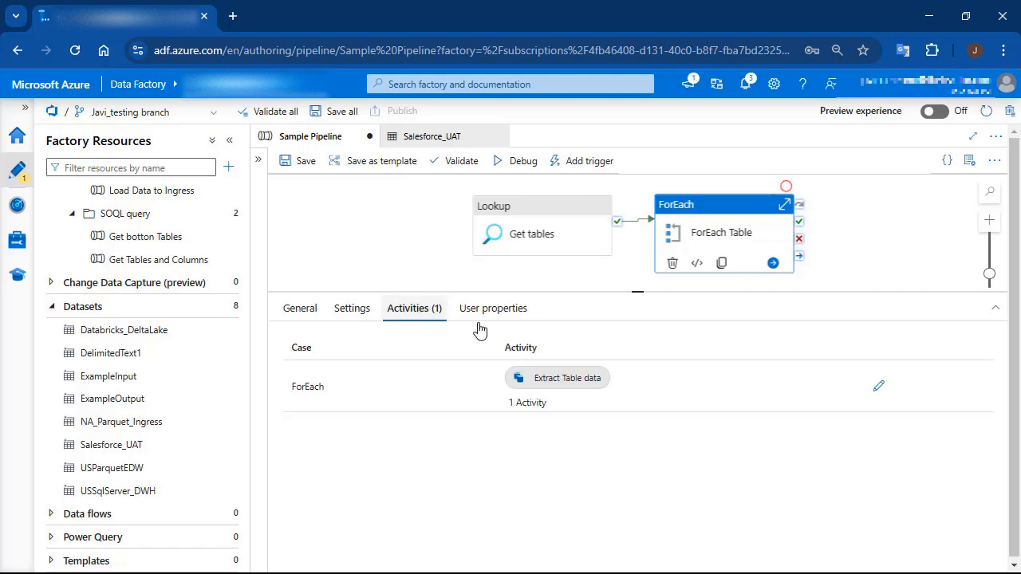
Step: Open the Extract Table data copy activity inside ForEach Table and check its source and sink settings
left_click(879, 387)
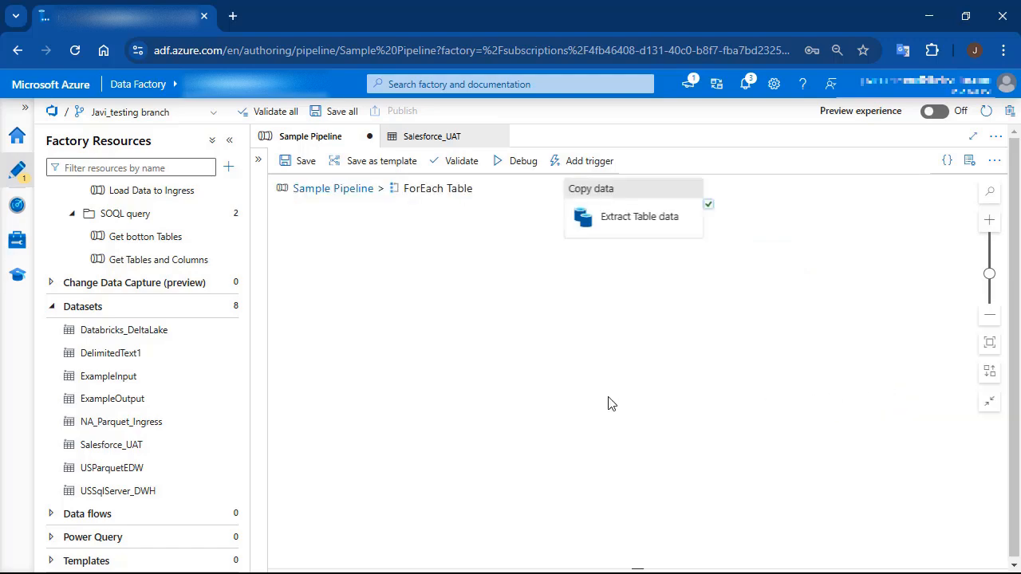
left_click(659, 222)
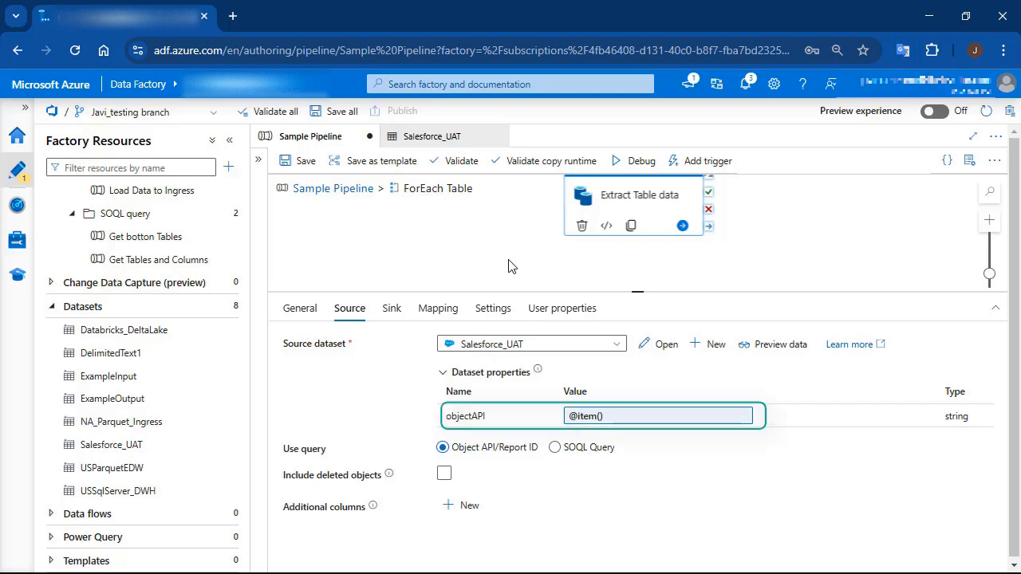
left_click(390, 313)
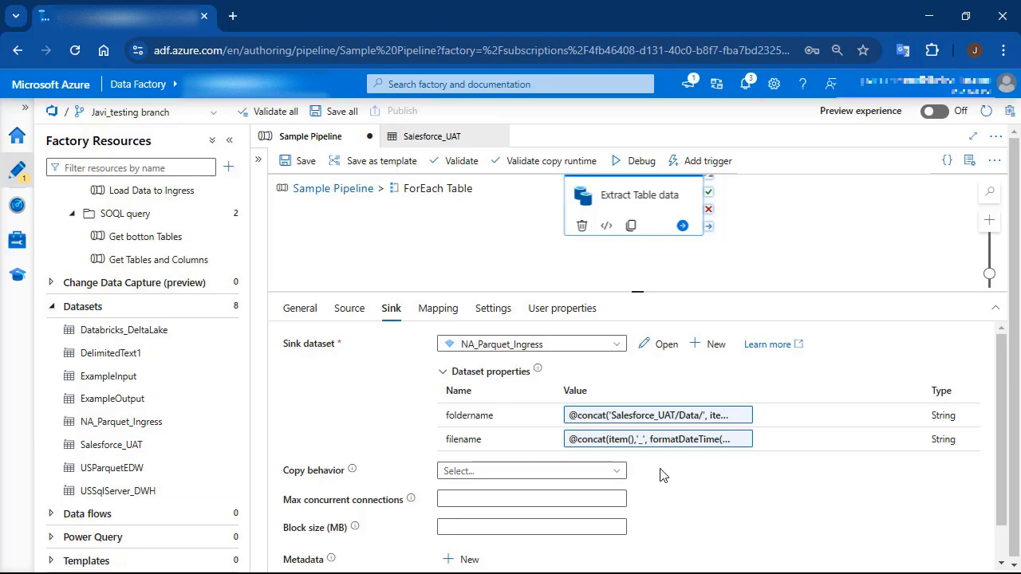
Step: Open the Get Tables and Columns pipeline and read the SOQL query of its Get top 2000 tables lookup
left_click(159, 261)
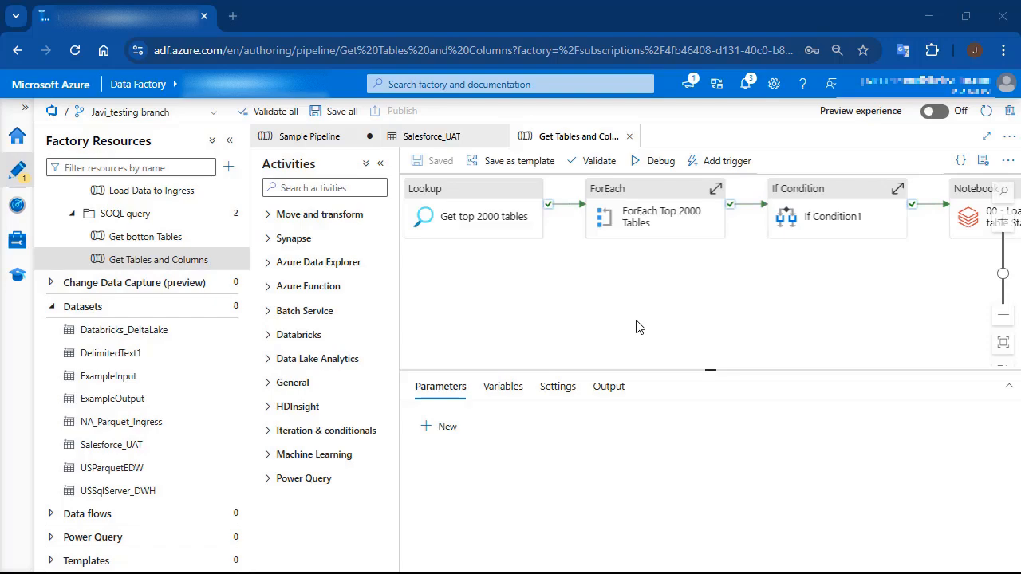
left_click(478, 231)
left_click(484, 386)
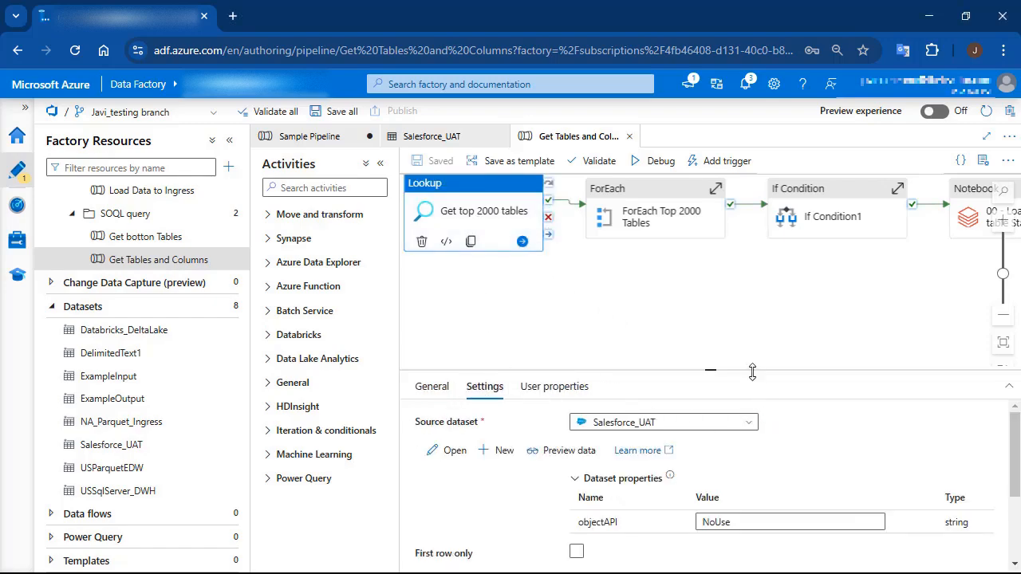
scroll(752, 372, "down", 4)
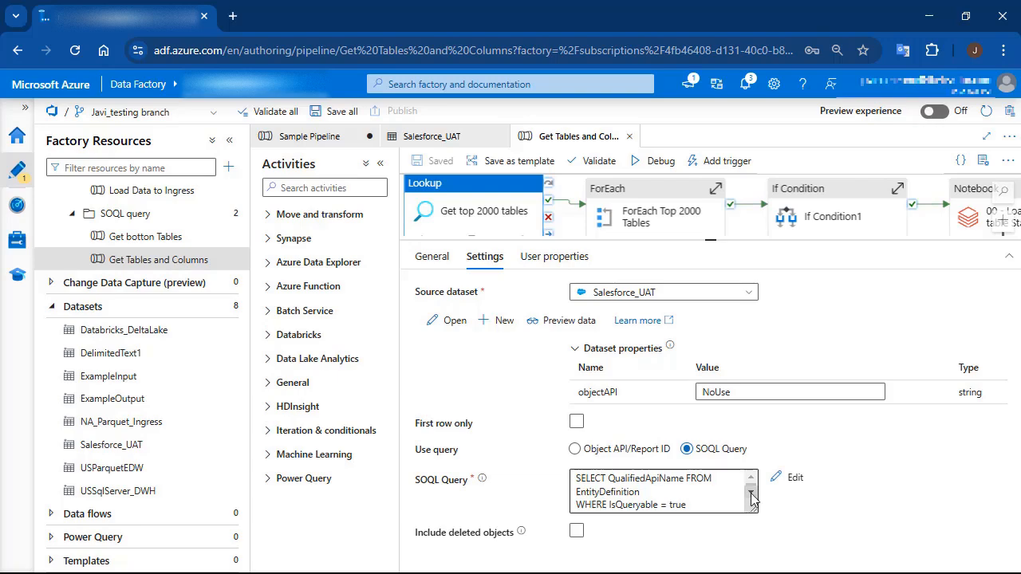
left_click(751, 494)
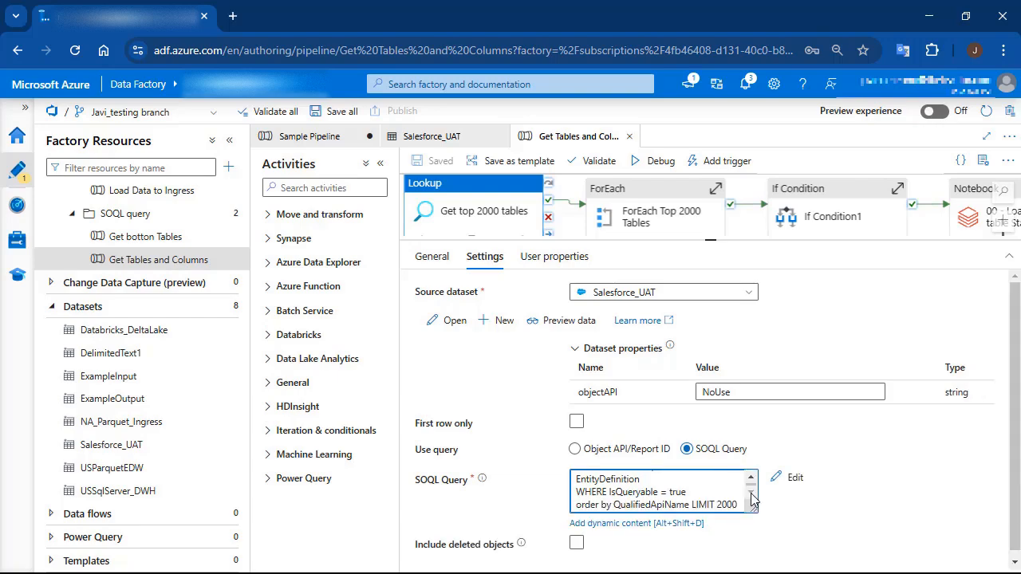
Step: Check the ForEach Top 2000 Tables activity's batch count, items expression and inner activities
left_click(650, 214)
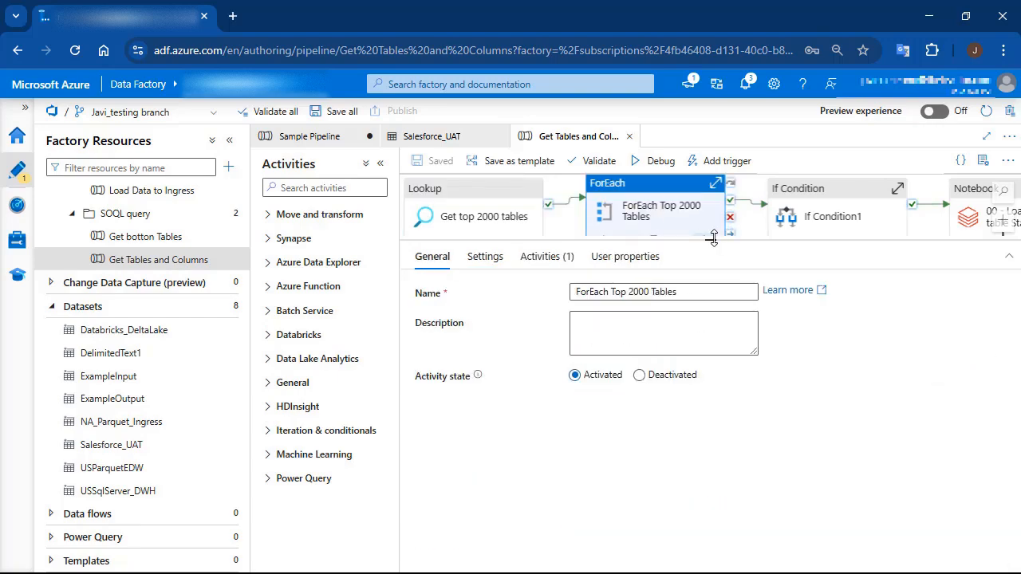
left_click_drag(712, 239, 714, 277)
left_click(485, 295)
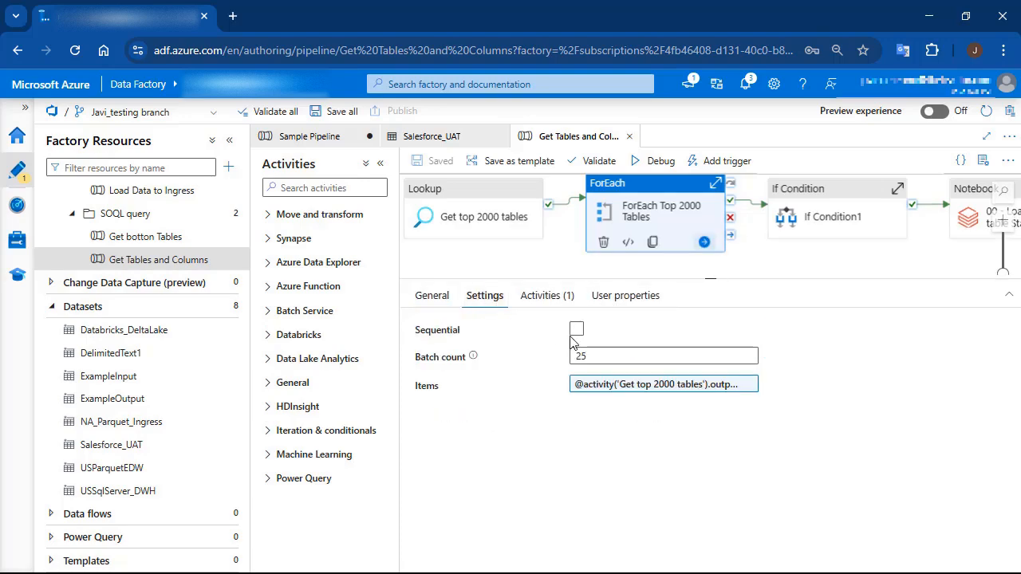
left_click(534, 297)
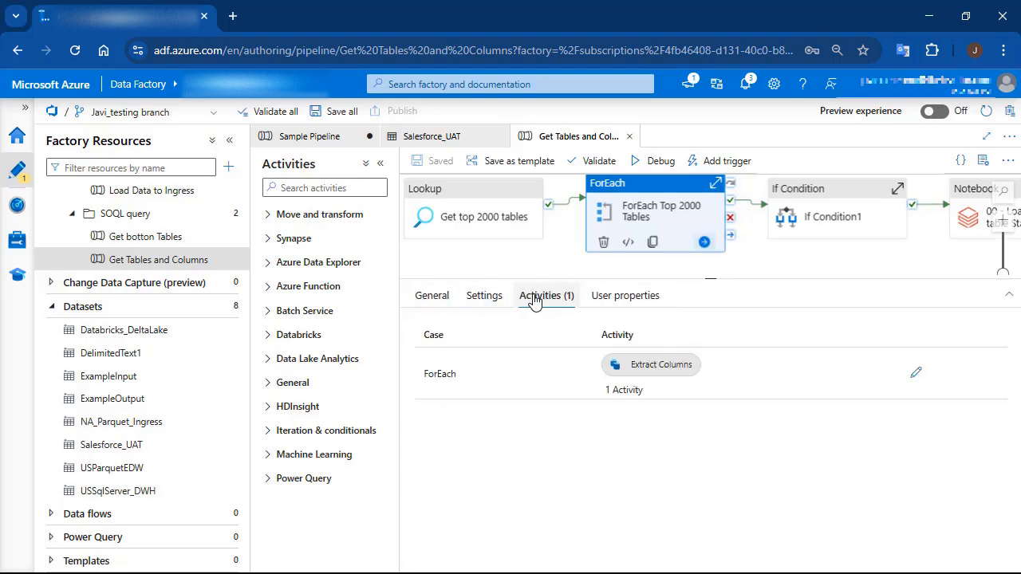
Step: Inspect the dynamic SOQL query expression in the Extract Columns activity's source and close it without changes
left_click(916, 372)
left_click(709, 224)
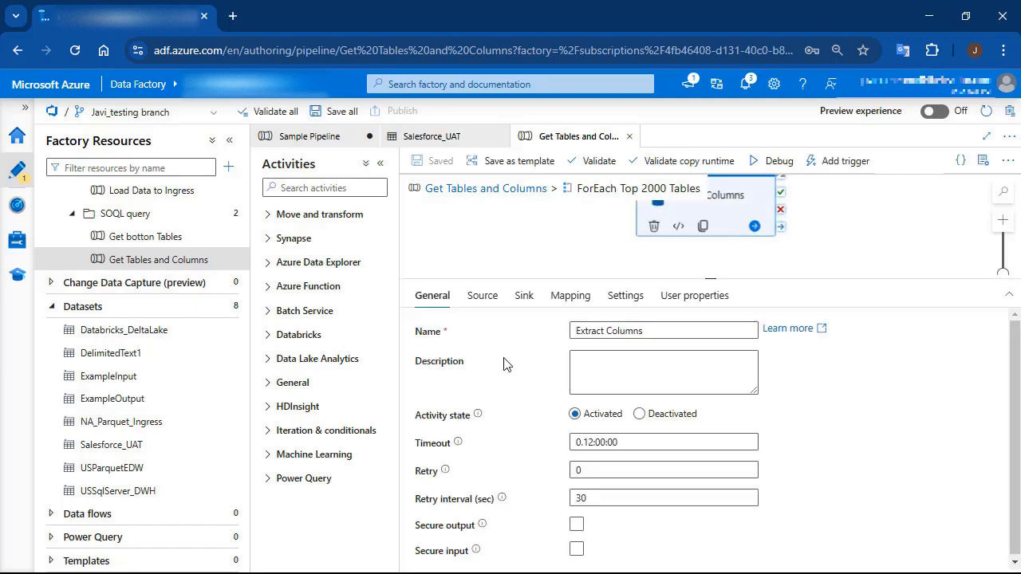
left_click(482, 297)
left_click(714, 493)
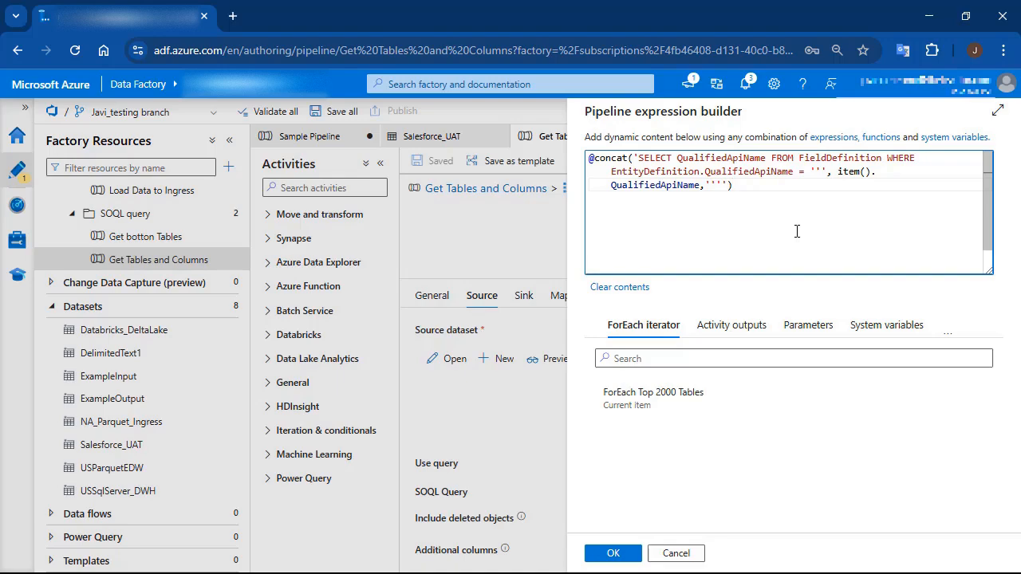
left_click(661, 554)
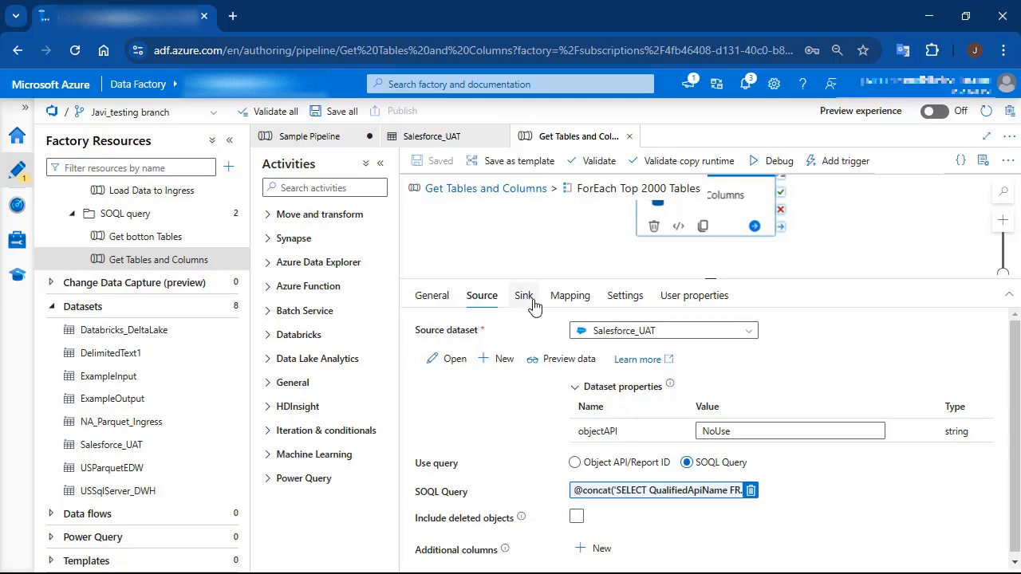
Step: Inspect the foldername expression in the Extract Columns activity's sink and close it without changes
left_click(524, 296)
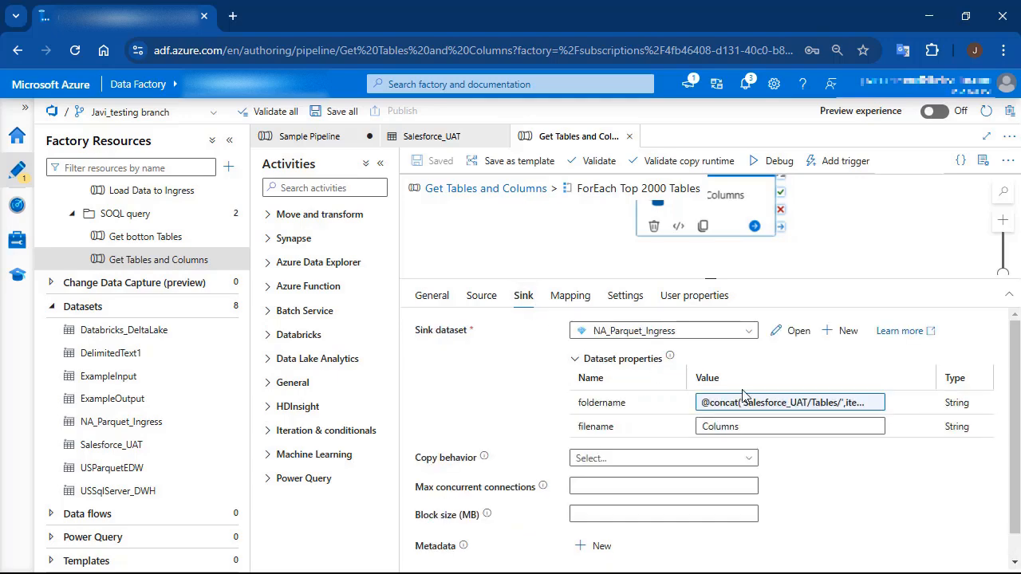
left_click(800, 403)
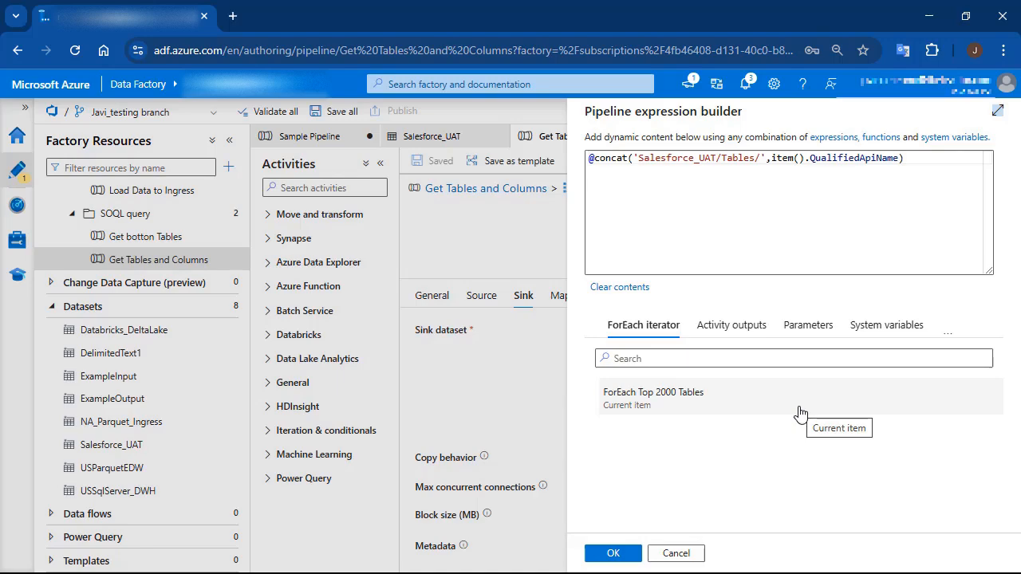
left_click(679, 554)
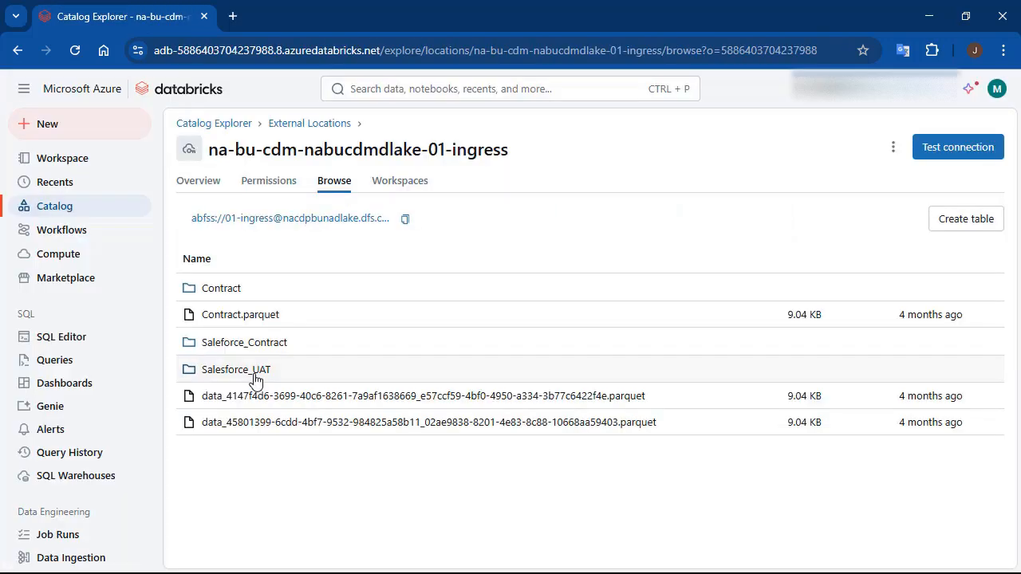
Step: In Databricks, browse the ingress location's Salesforce_UAT/Tables folders and open the Account folder to check its contents
left_click(255, 371)
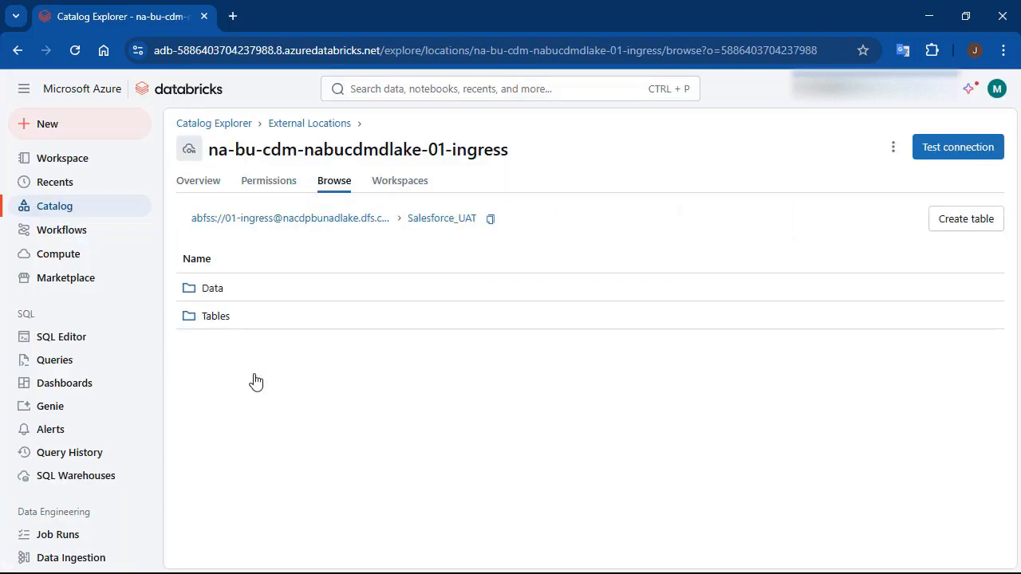
left_click(221, 320)
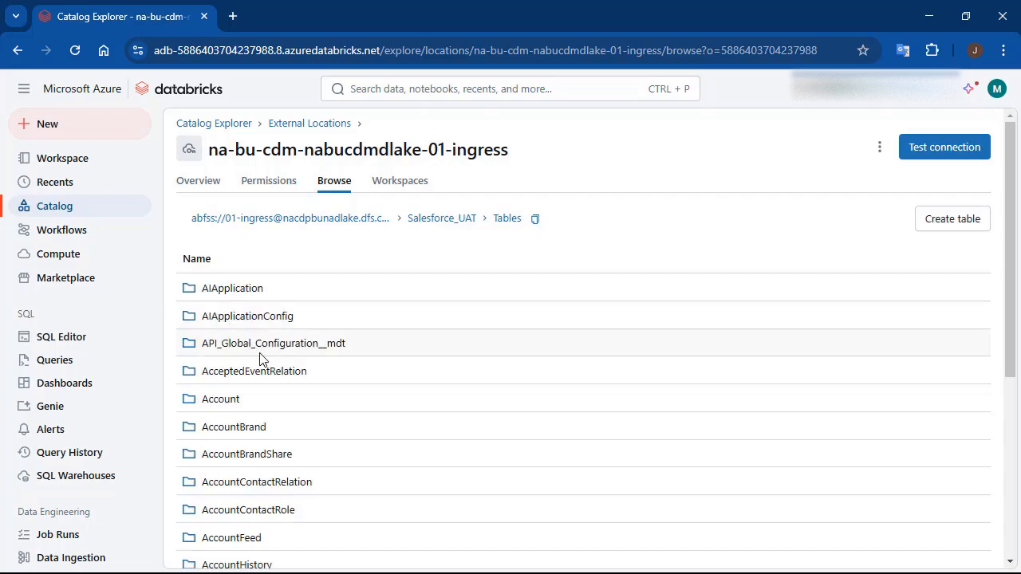
scroll(259, 359, "down", 5)
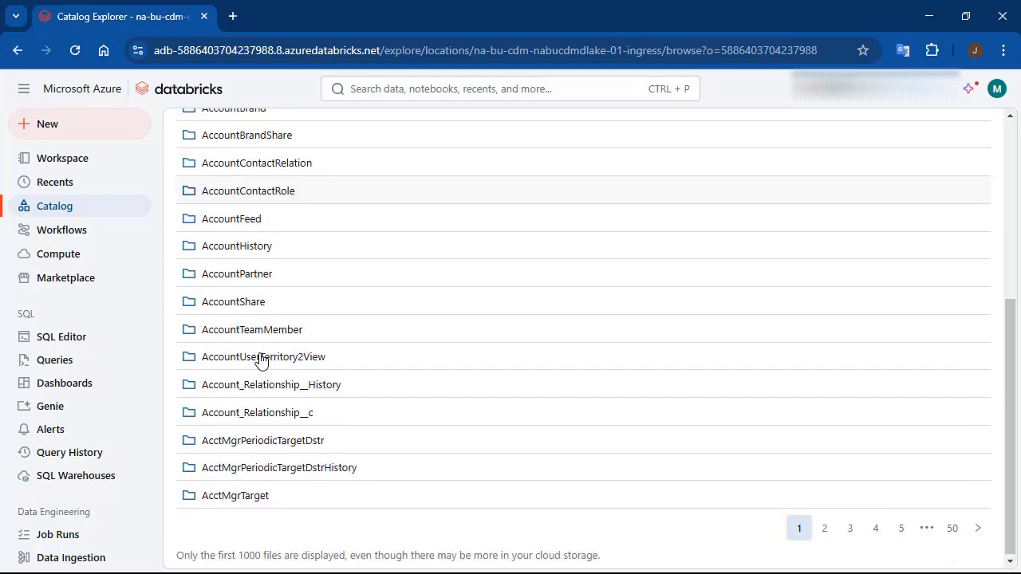
scroll(262, 360, "up", 5)
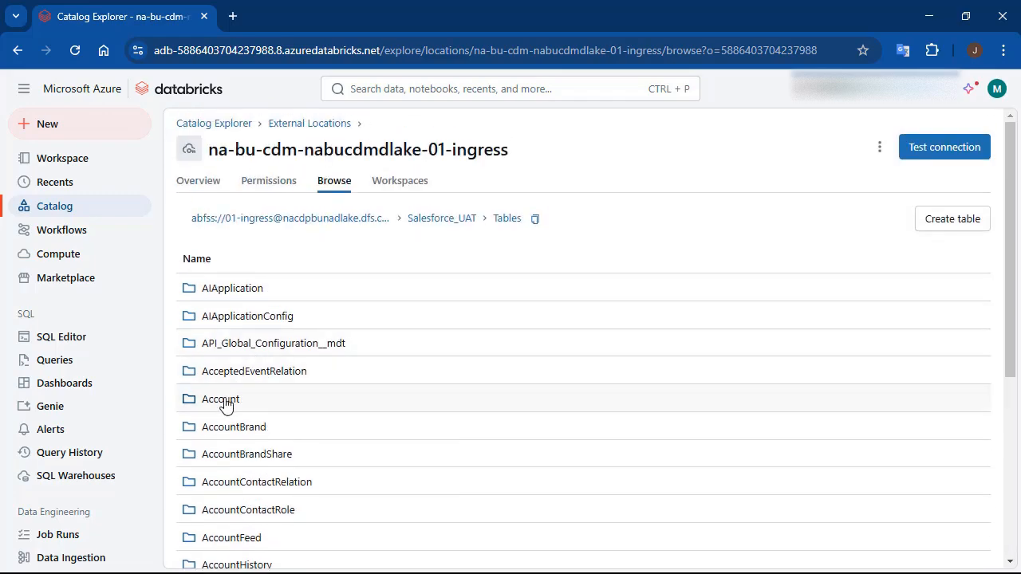
left_click(255, 402)
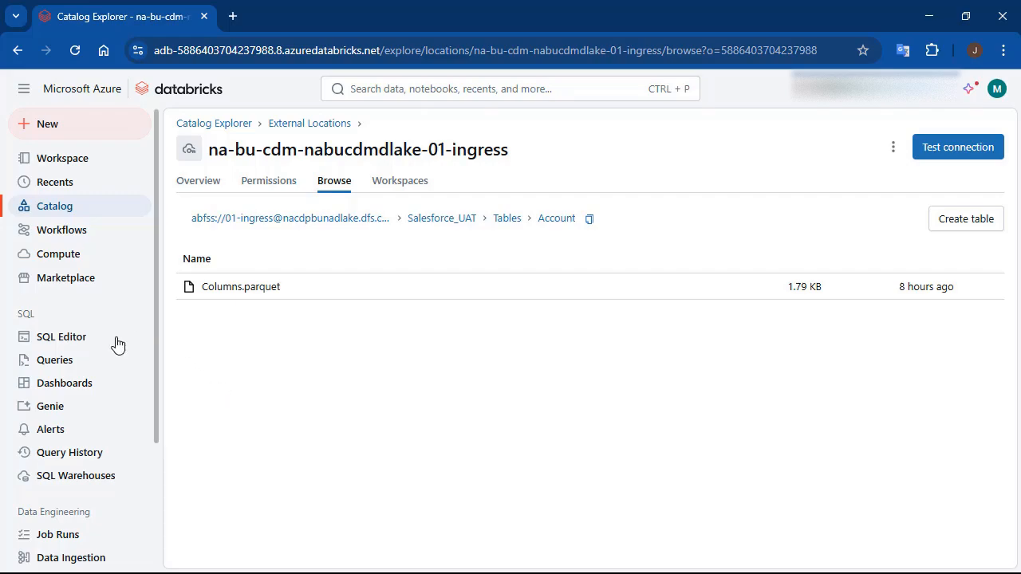
Step: Run SELECT * FROM `na-salesforce-uat`.curated.tablecontrol in the SQL Editor and enlarge the results area
left_click(63, 343)
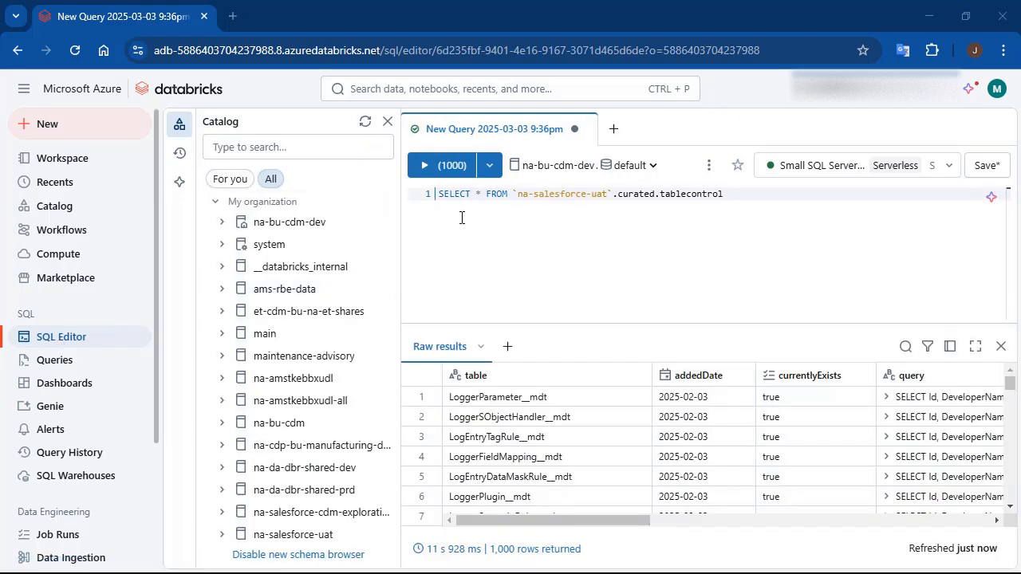
left_click(771, 201)
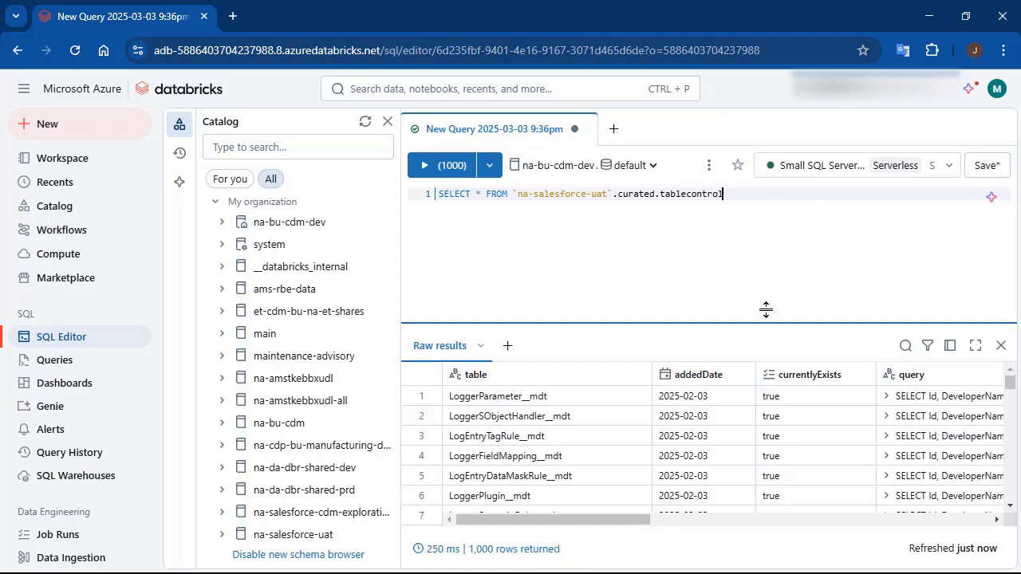
left_click_drag(766, 308, 766, 274)
left_click_drag(636, 524, 782, 501)
key("ctrl+Return")
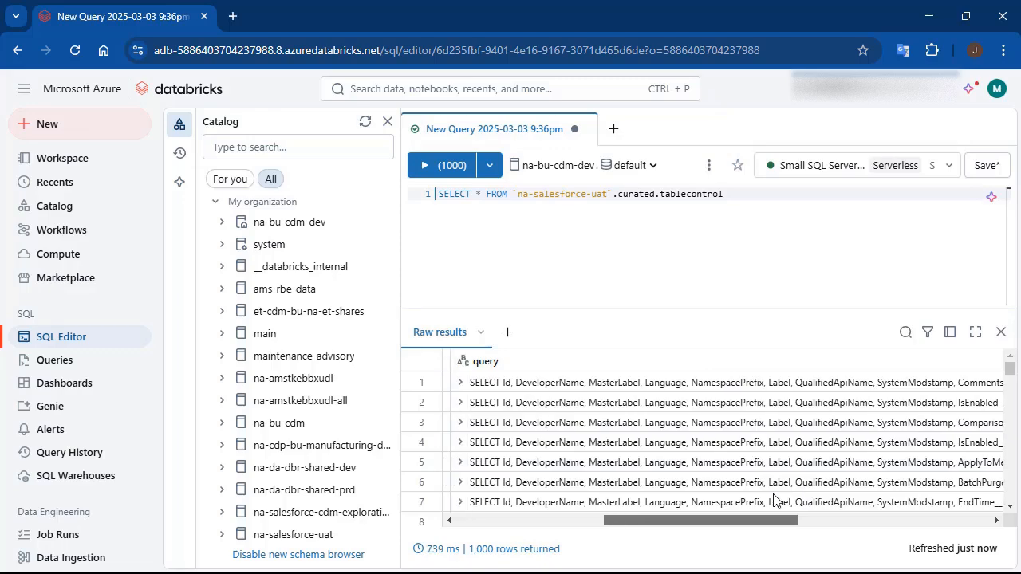
Step: Widen the query column in the tablecontrol results and examine the stored SOQL statements and isEnabled values
scroll(773, 500, "right", 5)
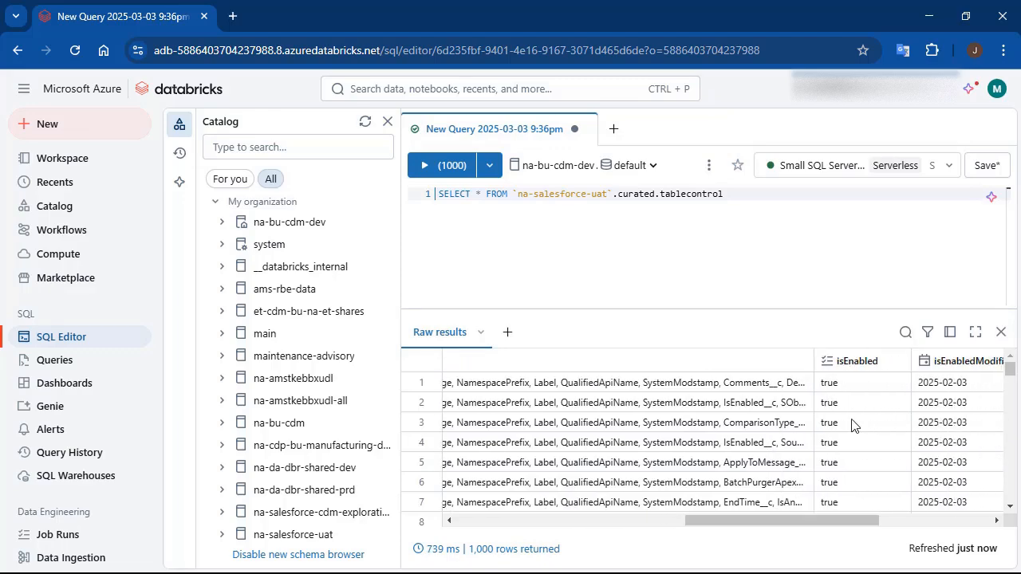
left_click_drag(830, 356, 946, 360)
key("ctrl+minus")
key("ctrl+minus")
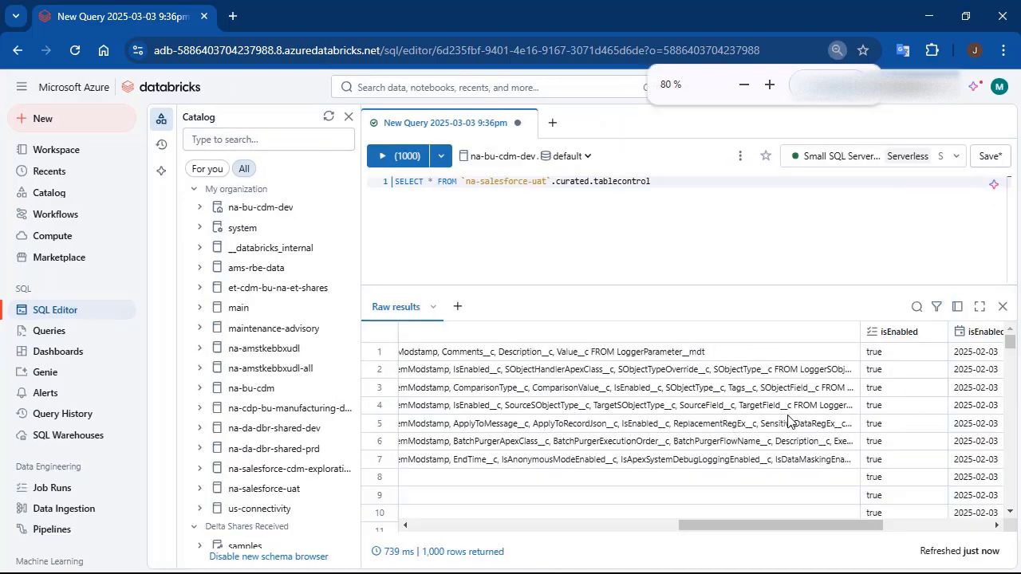
left_click_drag(943, 293, 955, 294)
scroll(652, 405, "down", 5)
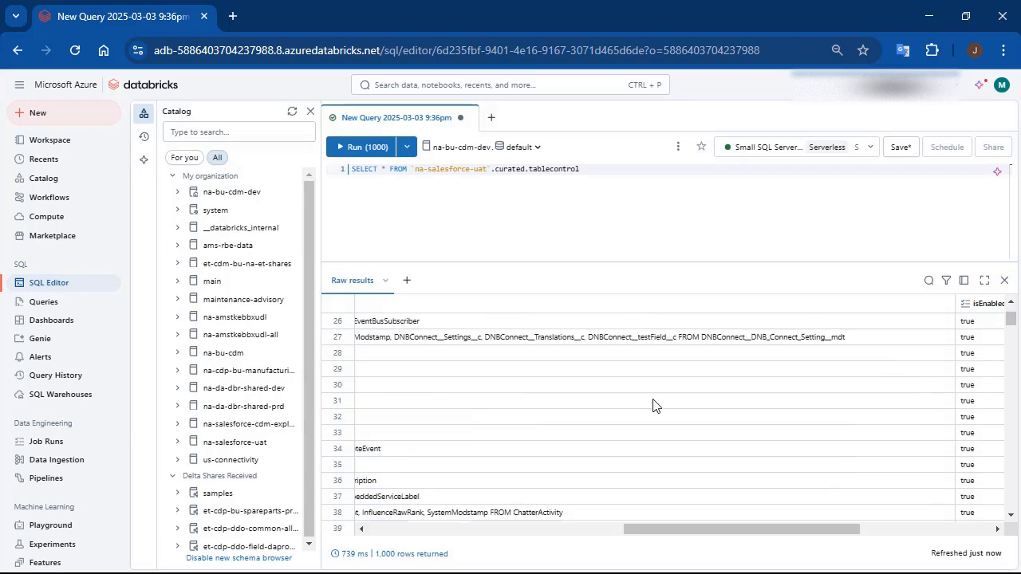
scroll(657, 412, "down", 3)
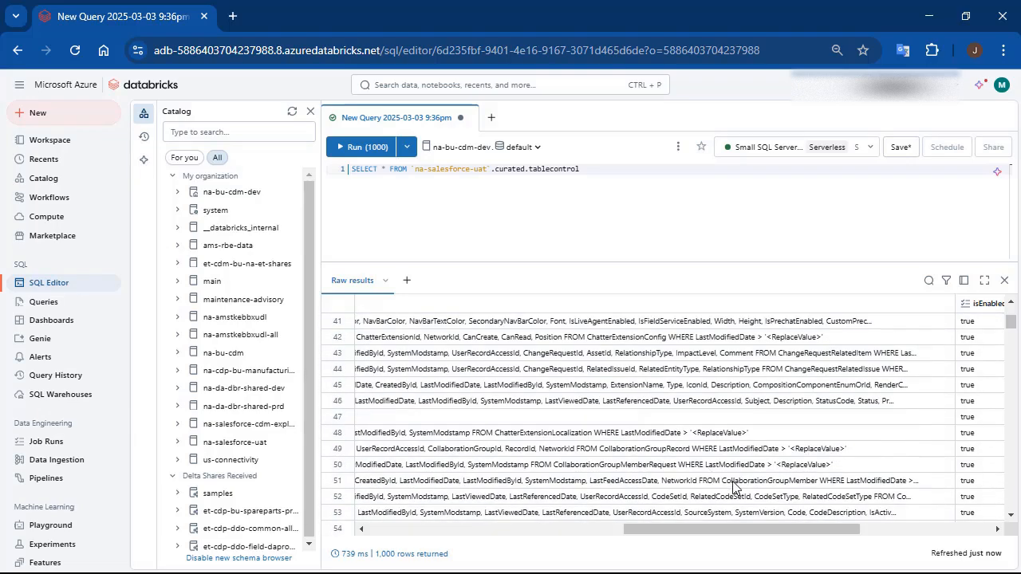